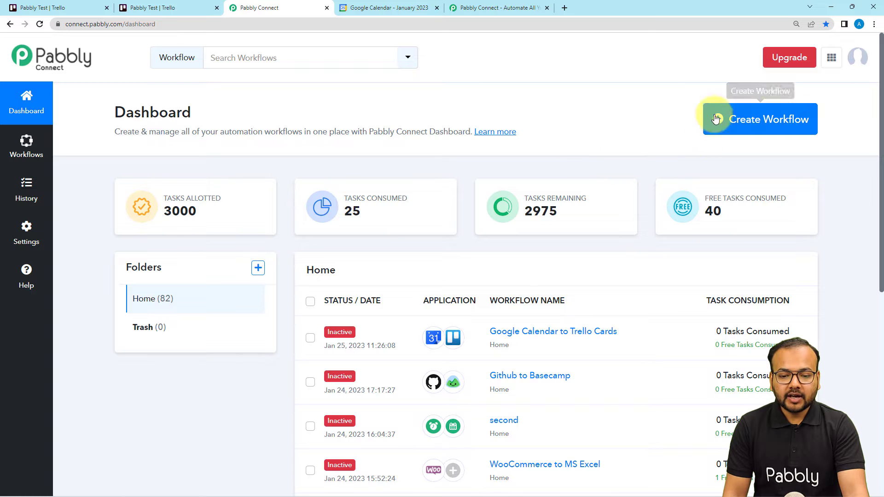
Create a workflow named "Google Calendar to Trello Cards".
click(749, 131)
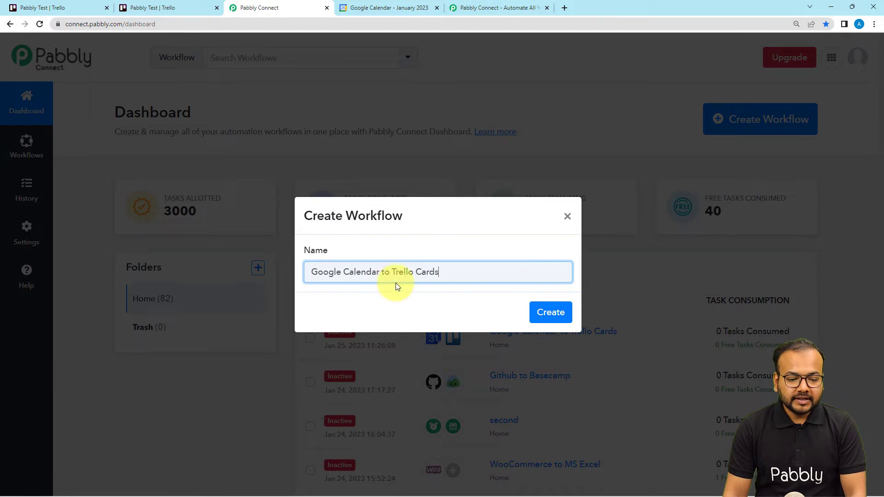
click(548, 322)
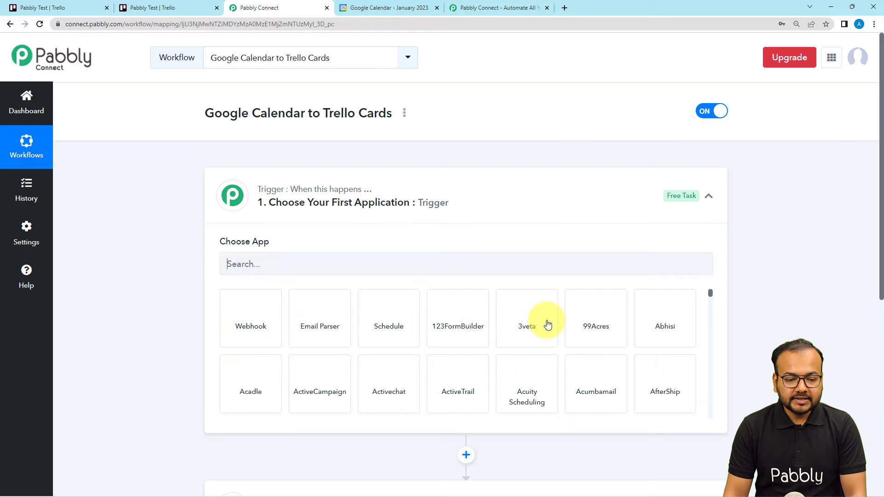
click(456, 192)
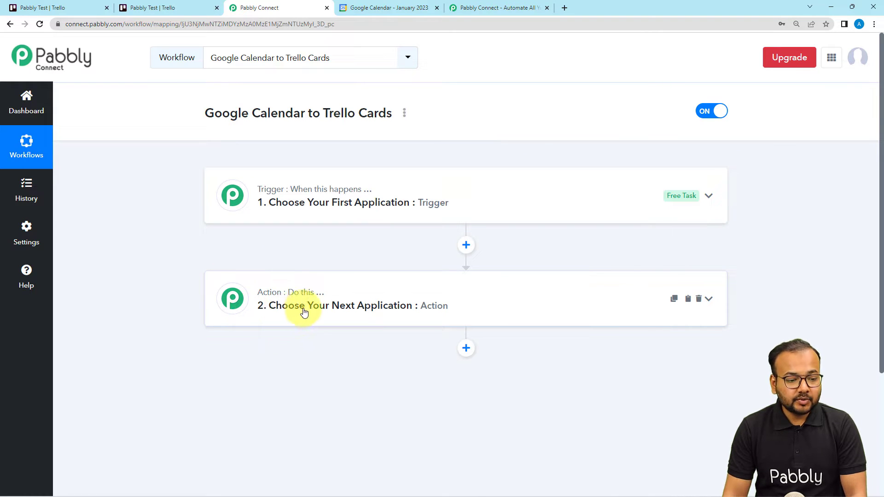
click(282, 202)
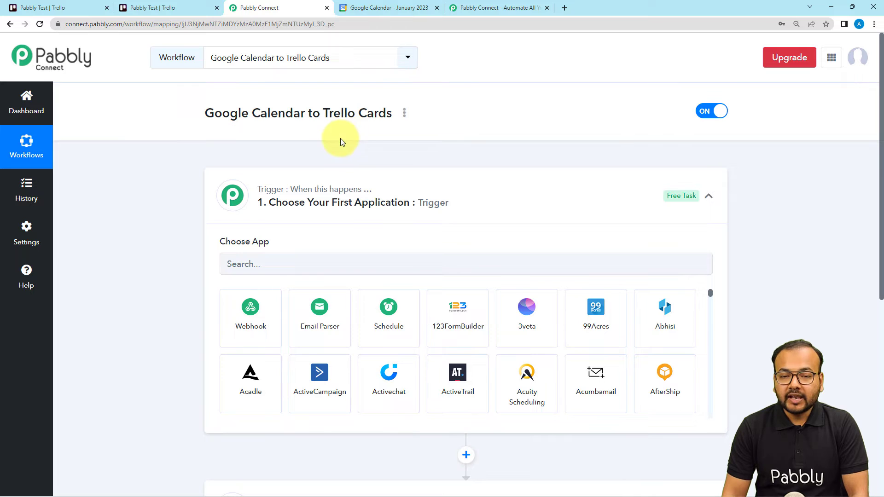
click(334, 208)
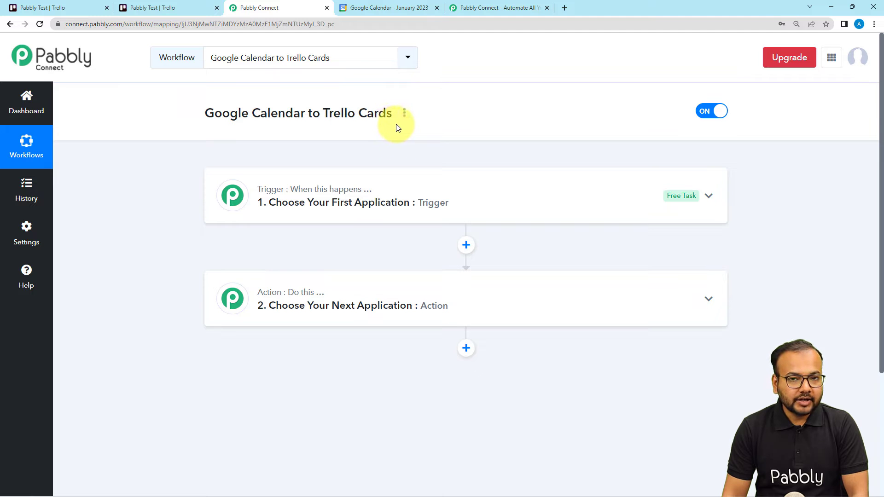
click(316, 203)
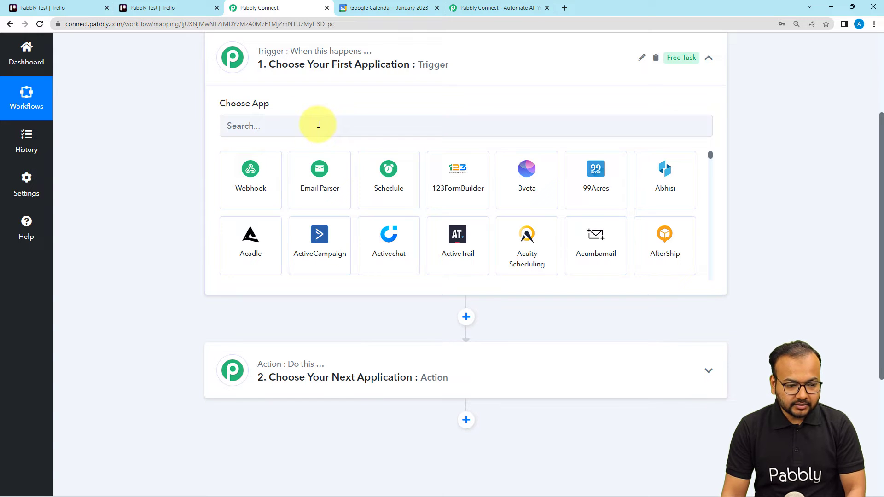
Choose Google Calendar as the trigger application and set its trigger event to Event Started.
click(319, 125)
text(goo)
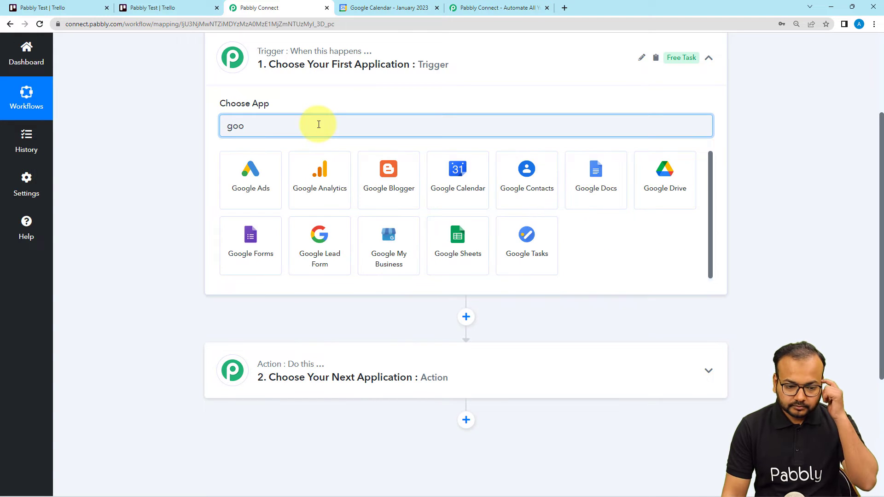
click(471, 190)
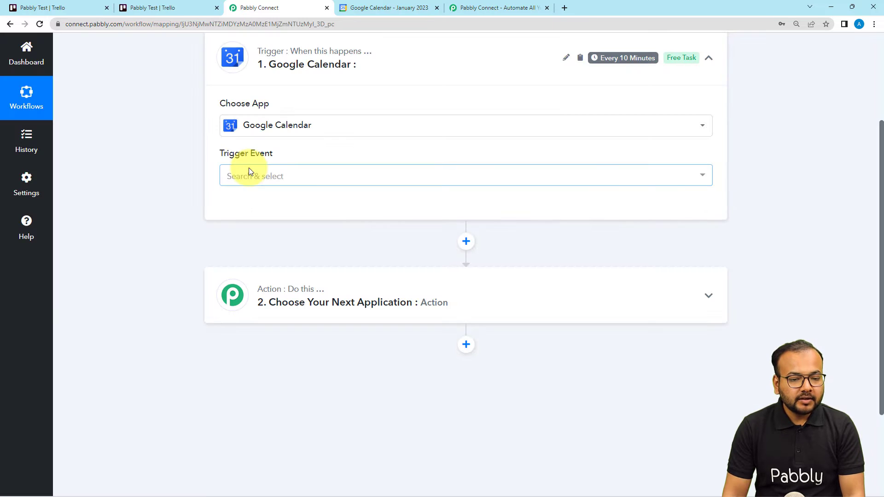
click(260, 181)
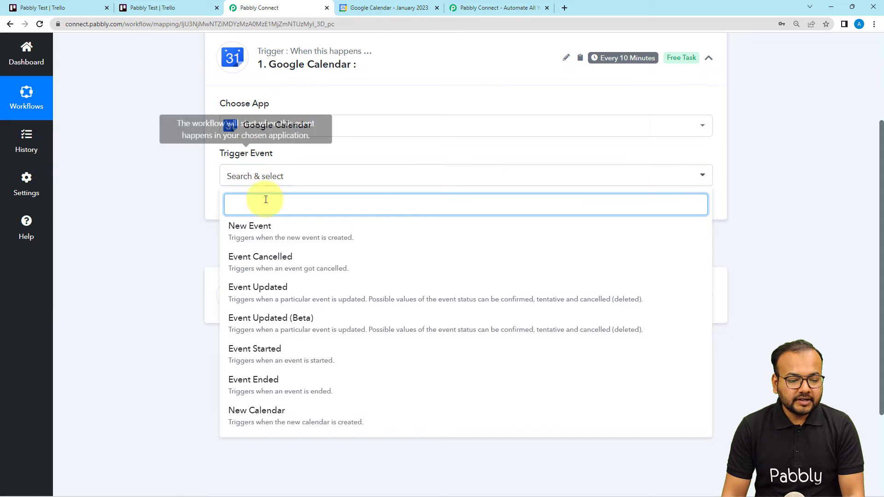
click(248, 354)
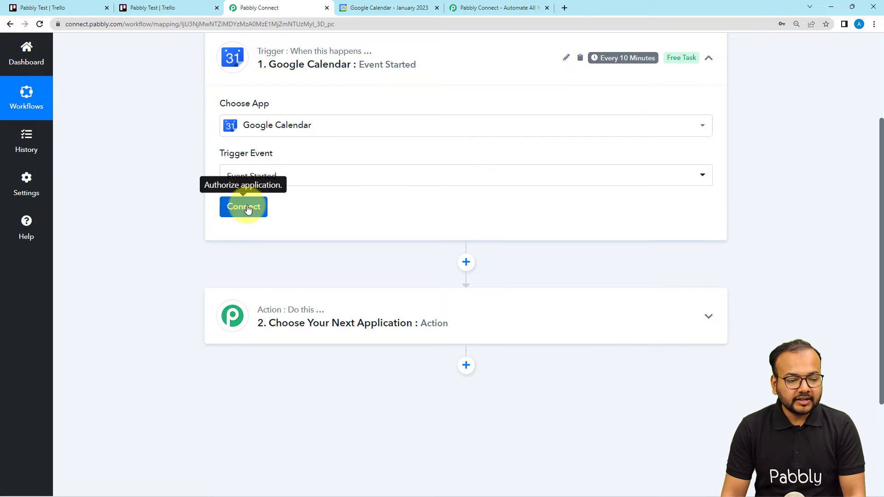
Connect the trigger to Google Calendar through a new connection, signing in with the Google account and granting access.
click(243, 207)
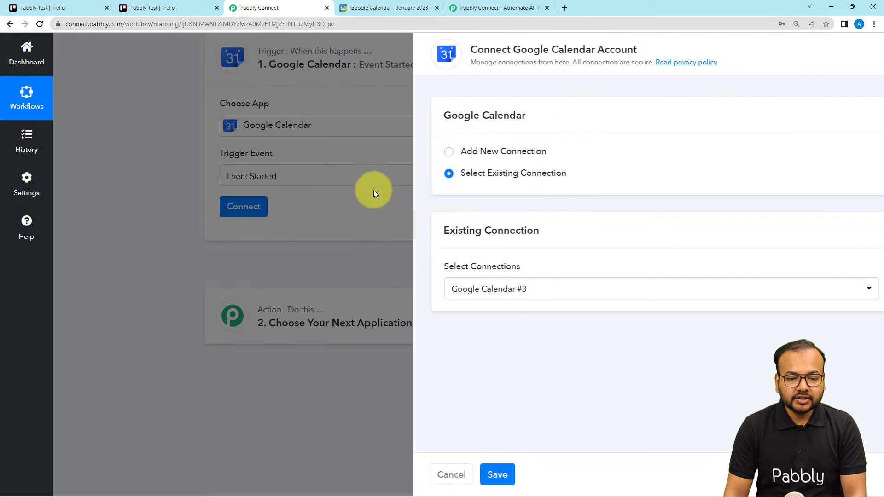
click(410, 153)
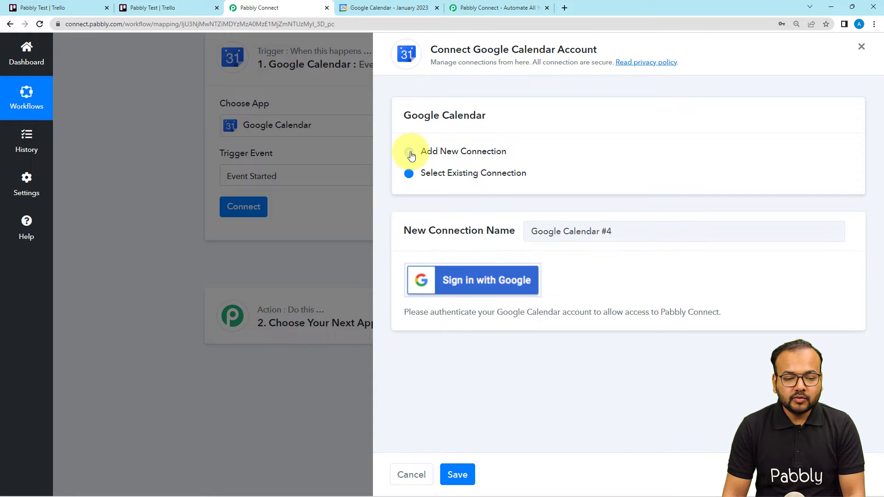
click(458, 282)
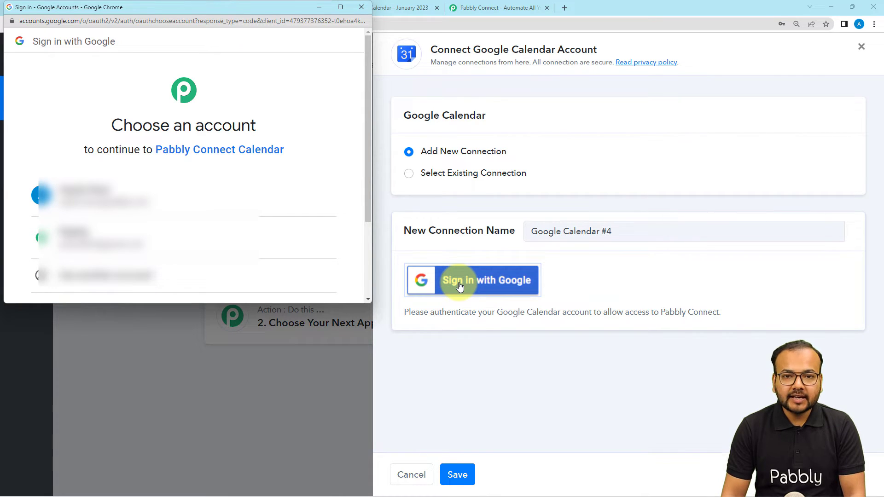
click(108, 240)
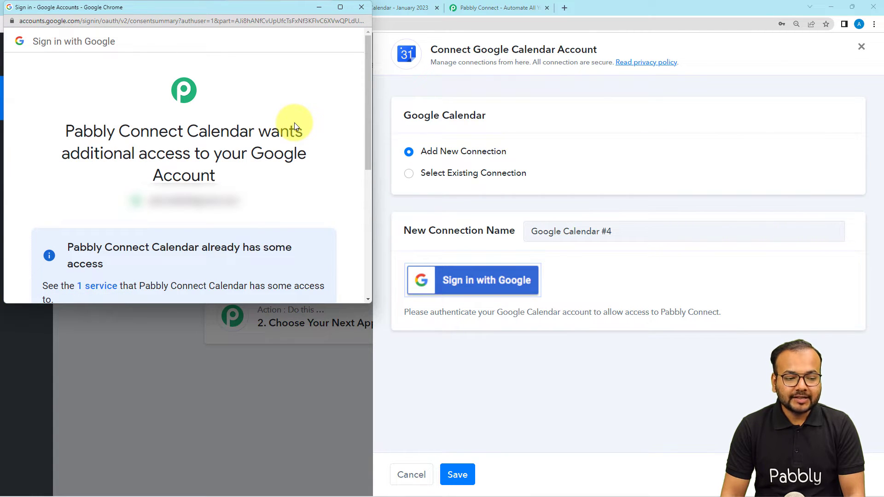
scroll(294, 122, down, 5)
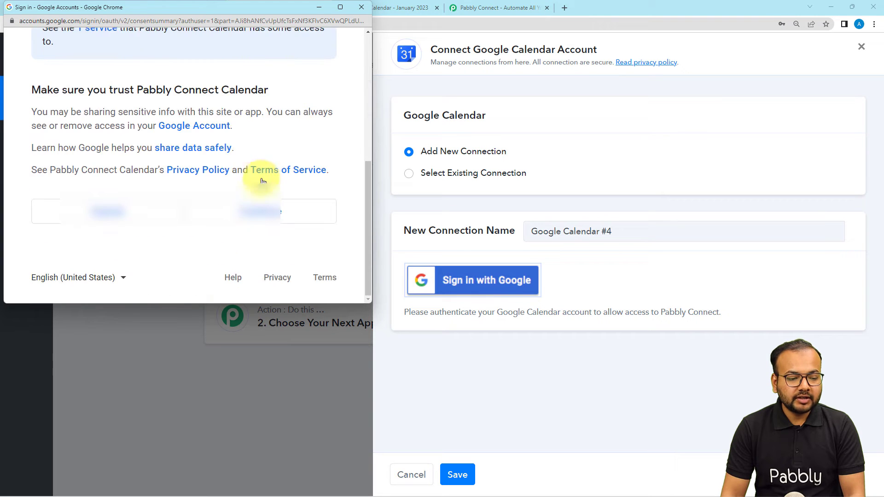
click(260, 216)
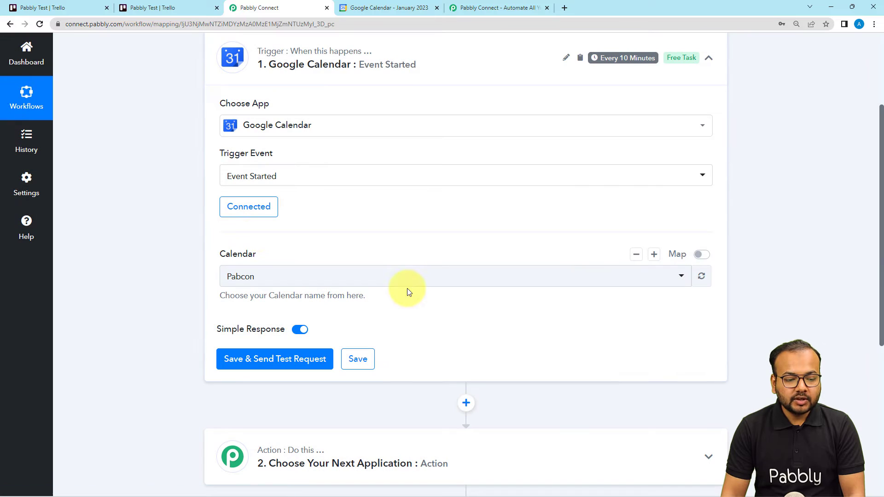
Check the available calendars in Google Calendar and set the trigger's calendar to Pabbly Connect.
scroll(143, 207, down, 1)
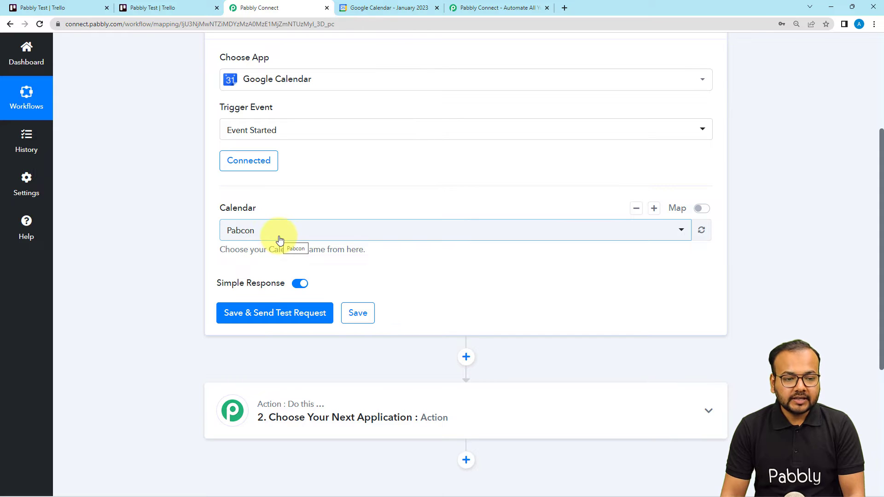
click(377, 8)
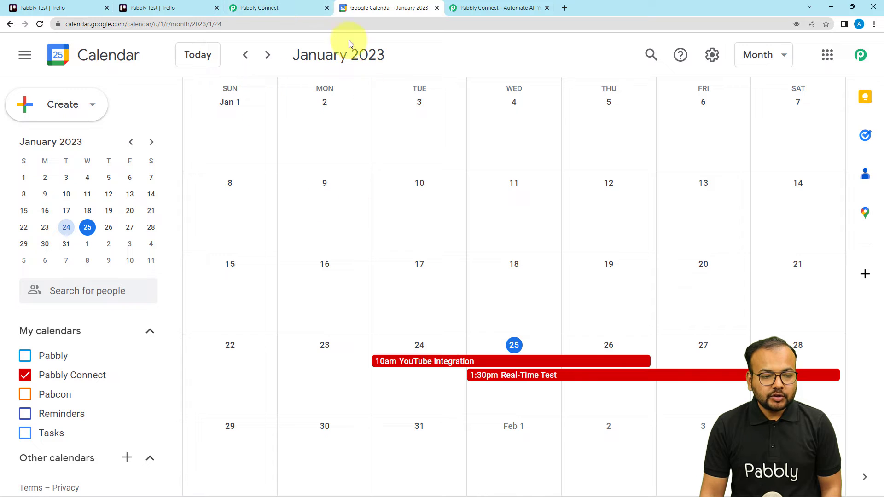
click(279, 8)
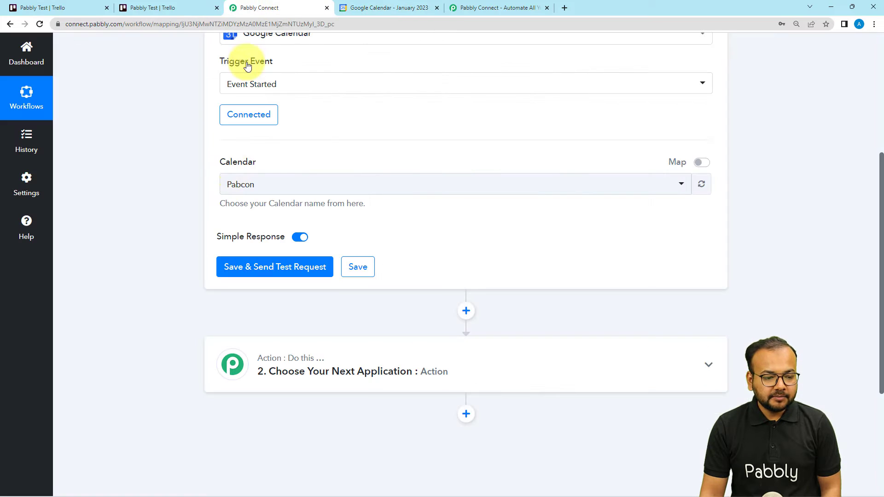
click(281, 188)
click(256, 275)
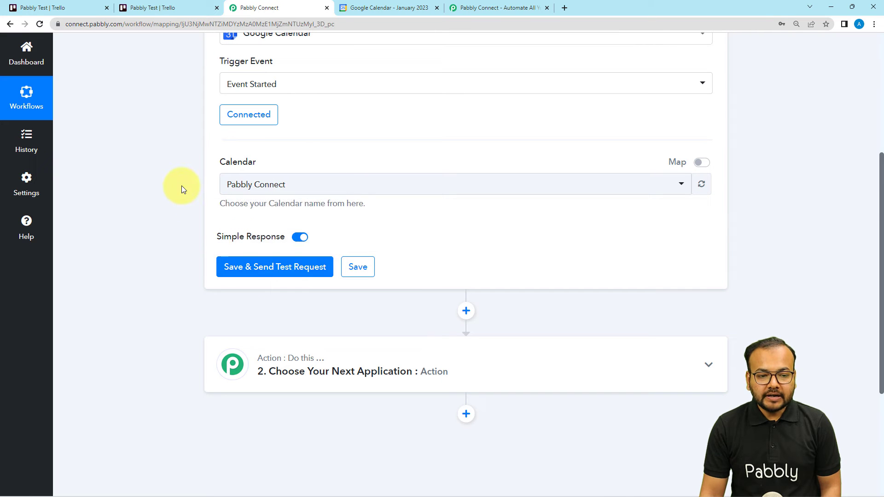
scroll(182, 186, up, 1)
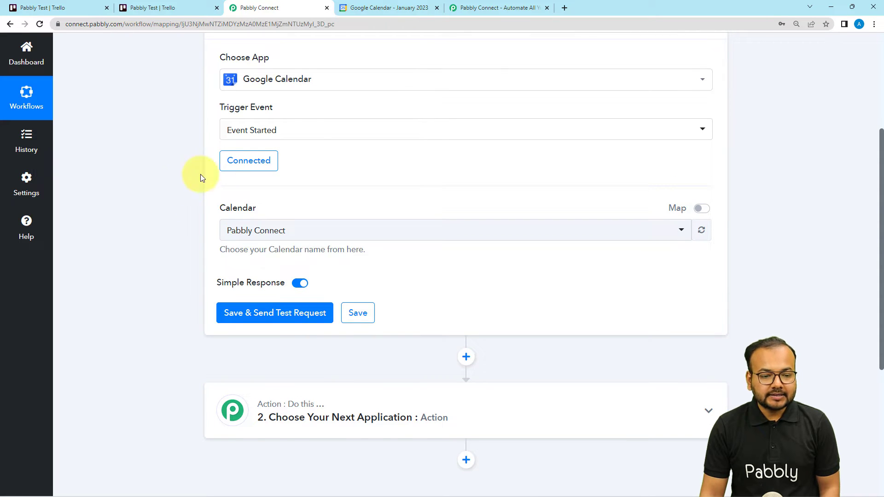
View the YouTube Integration event's details in Google Calendar, and save the Pabbly Connect trigger with a test request.
click(405, 12)
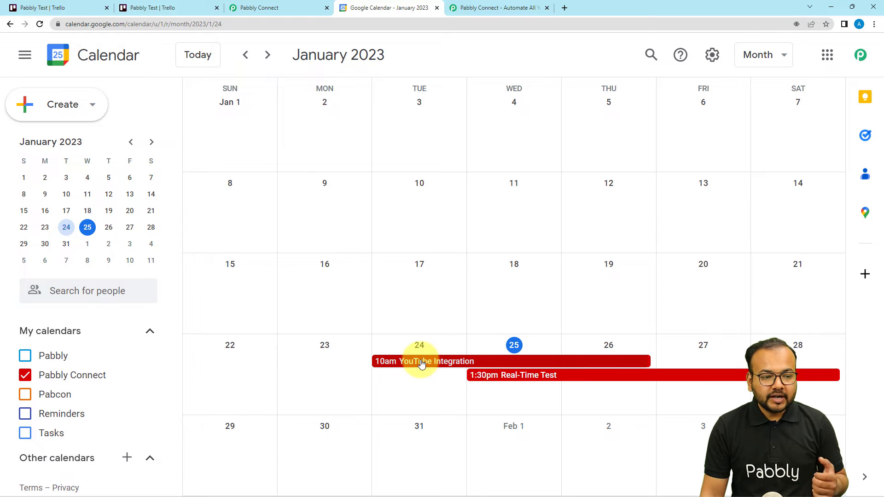
click(246, 9)
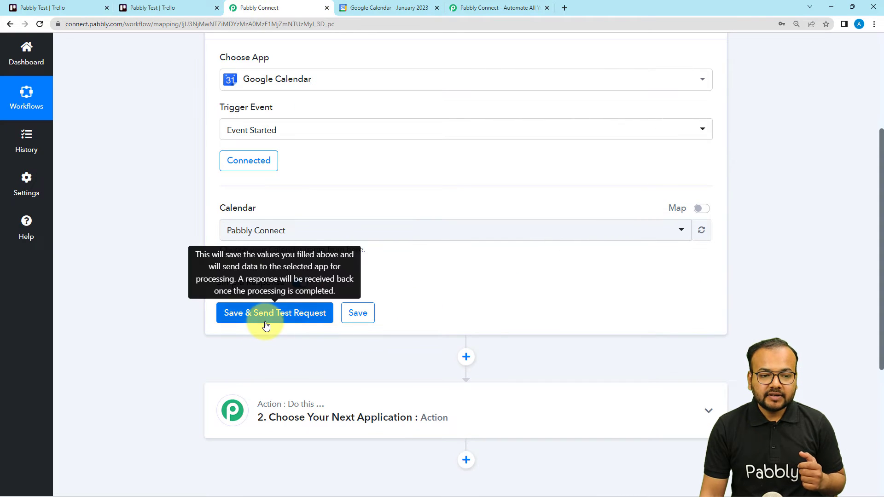
click(458, 8)
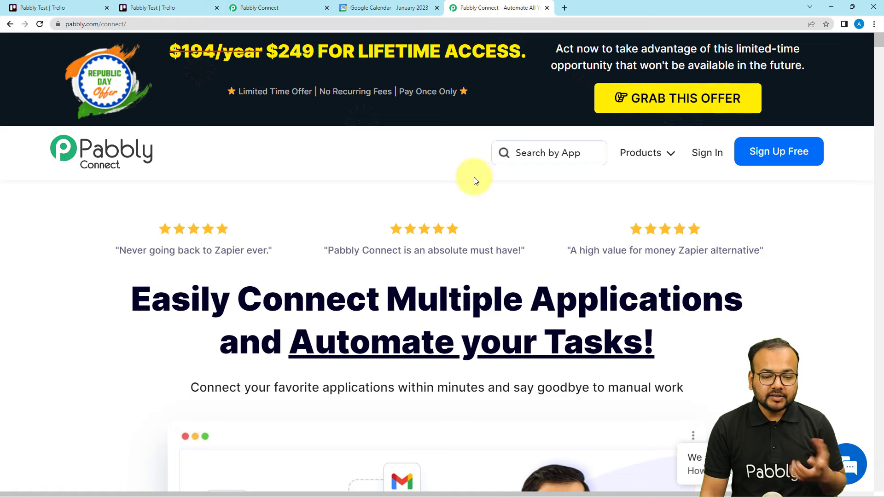
click(338, 7)
click(430, 362)
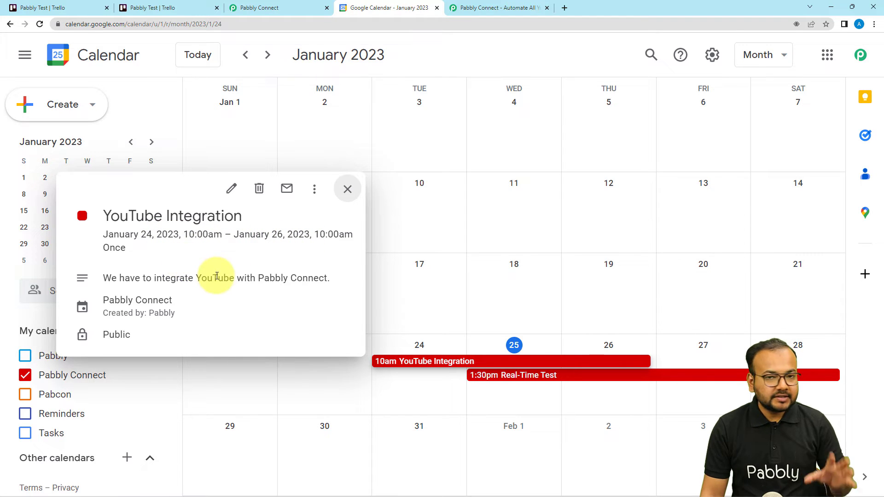
click(258, 8)
click(226, 311)
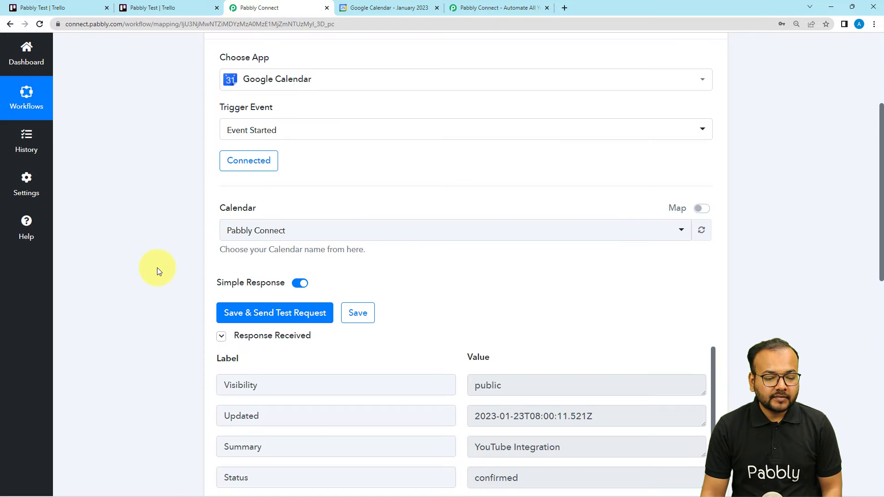
Examine the event fields in the trigger's test response and compare them with the YouTube Integration event in Google Calendar.
scroll(157, 267, down, 5)
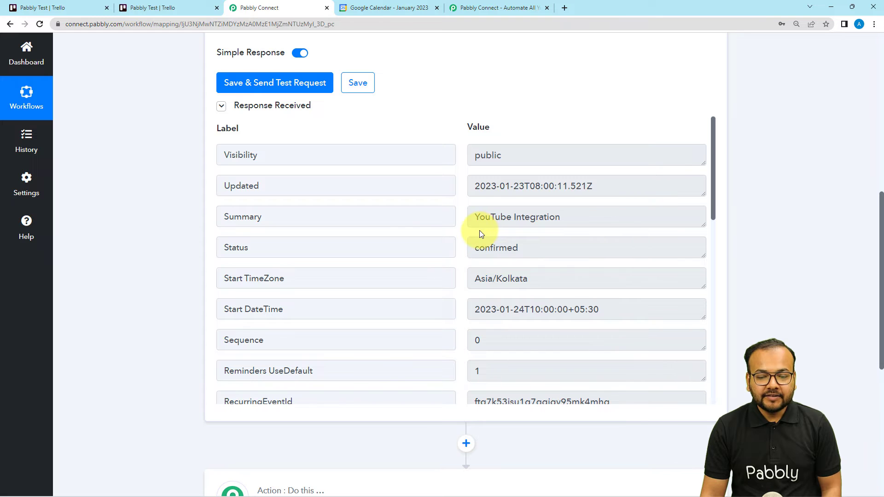
scroll(396, 250, down, 1)
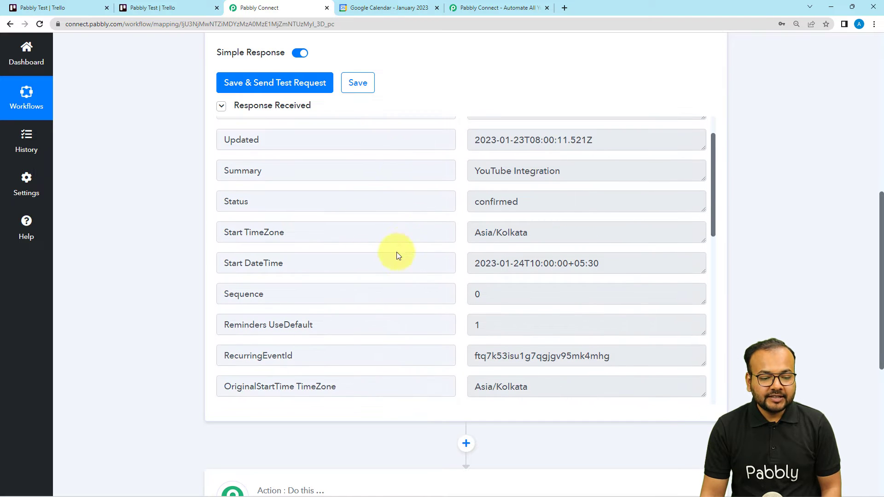
scroll(345, 269, down, 1)
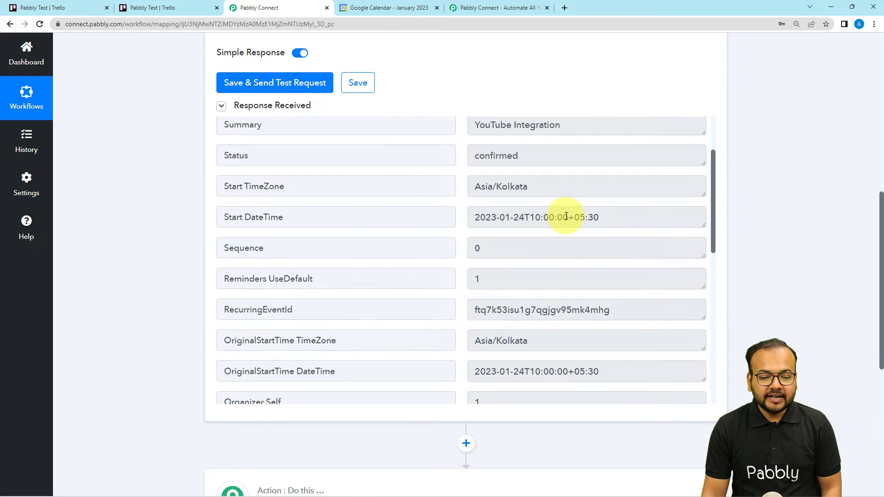
scroll(328, 248, down, 2)
scroll(325, 235, down, 1)
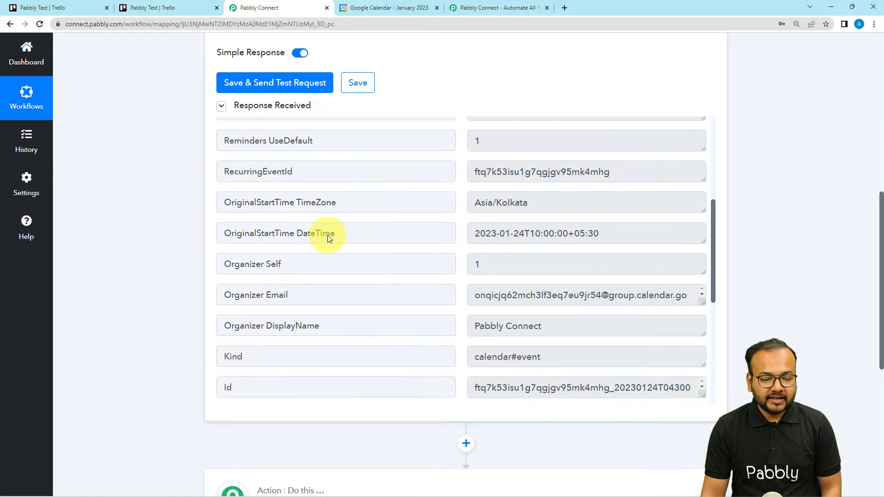
scroll(302, 199, down, 1)
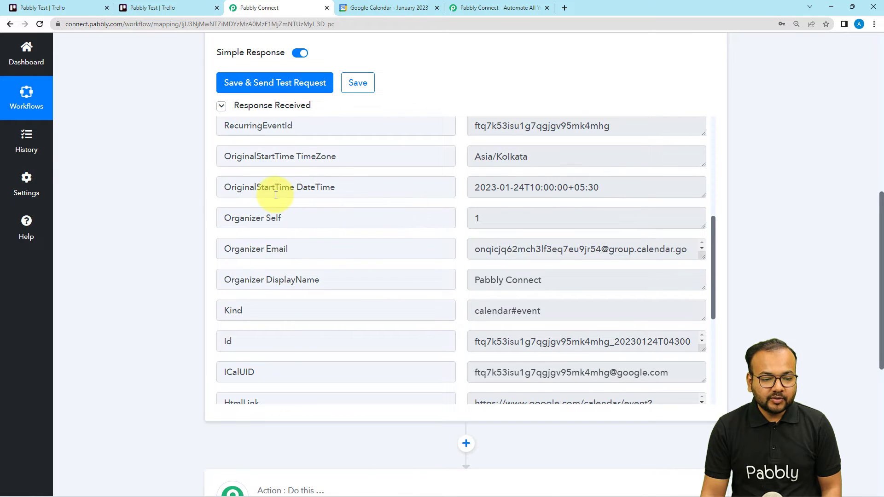
scroll(403, 253, down, 1)
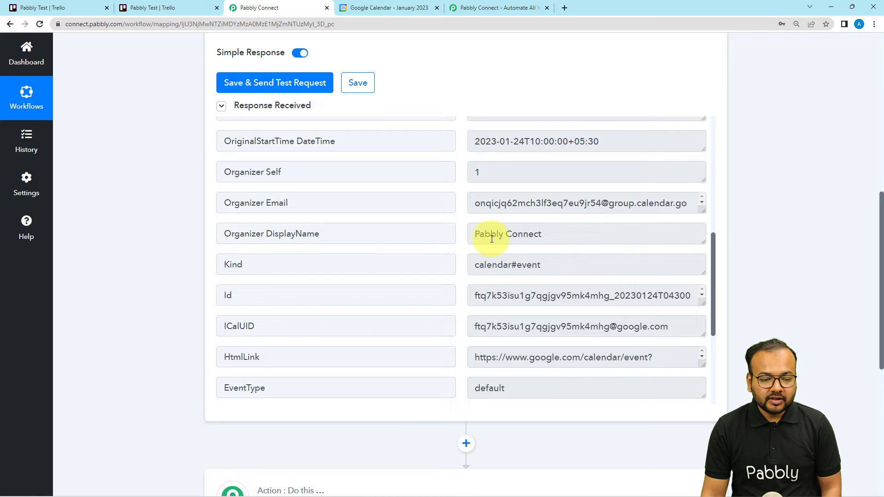
scroll(405, 272, down, 1)
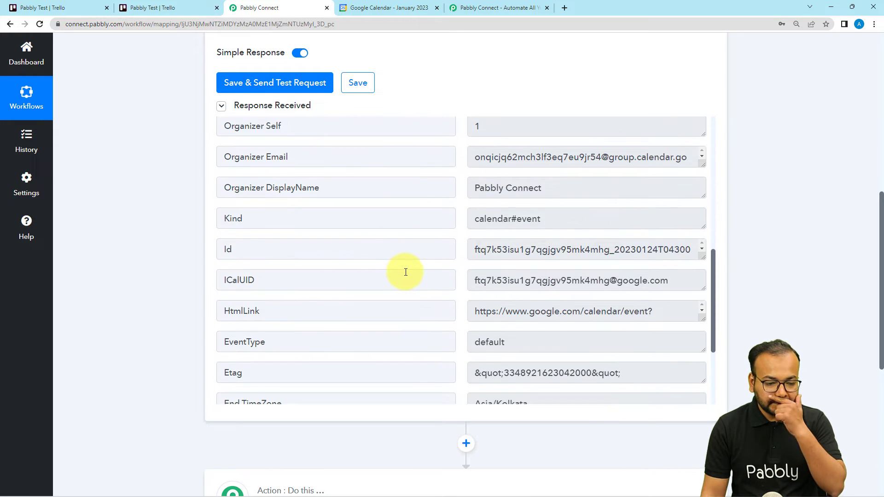
scroll(406, 272, down, 3)
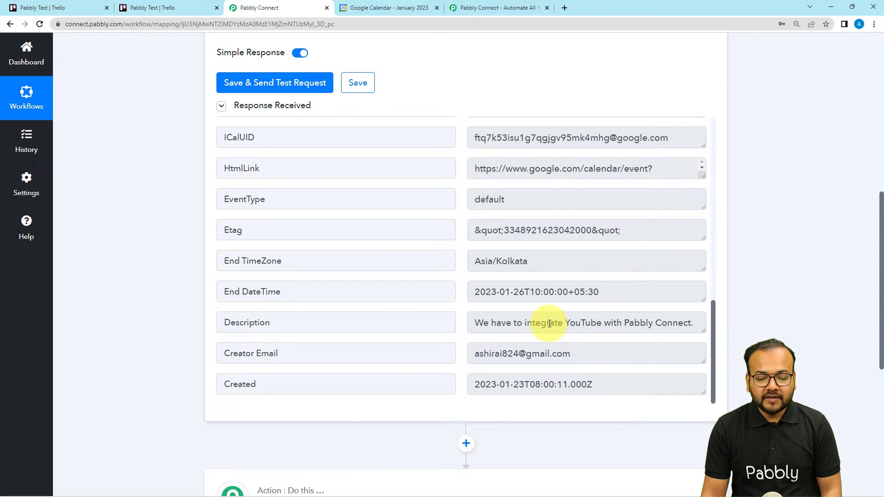
click(391, 8)
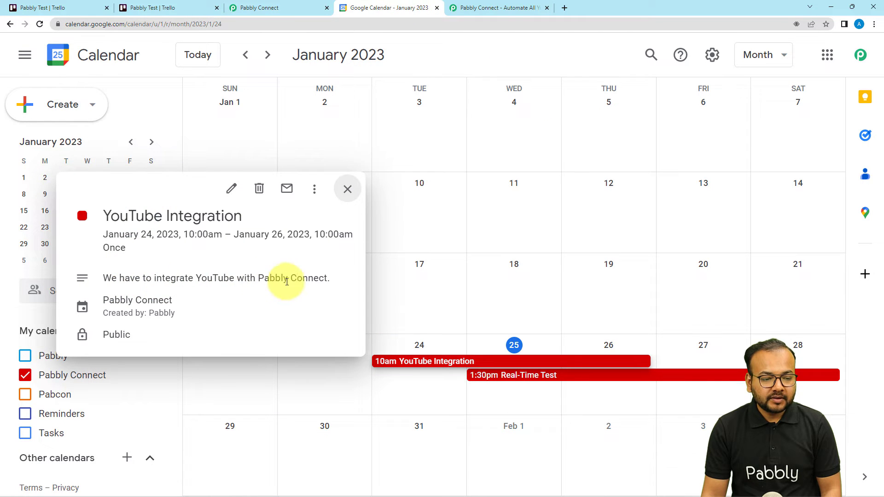
Return to the Pabbly Connect workflow and set its action to Trello with the event Create a Card (With Plain Text type Description).
click(250, 9)
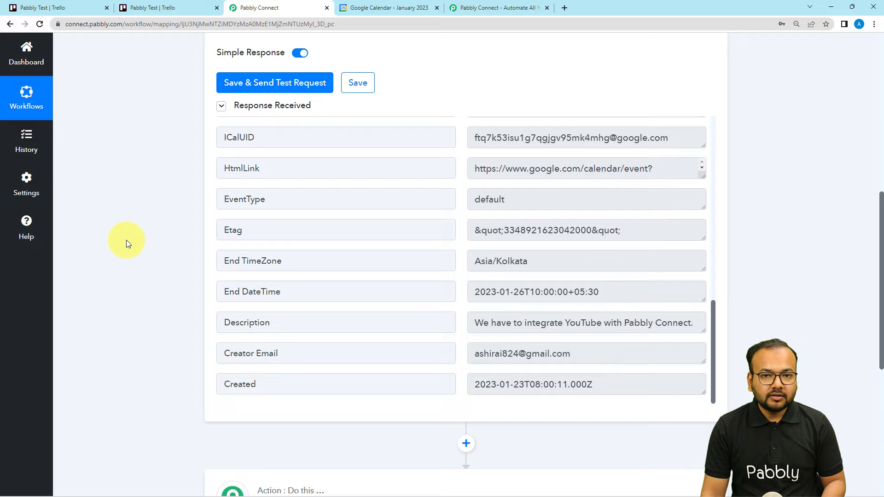
scroll(126, 239, down, 6)
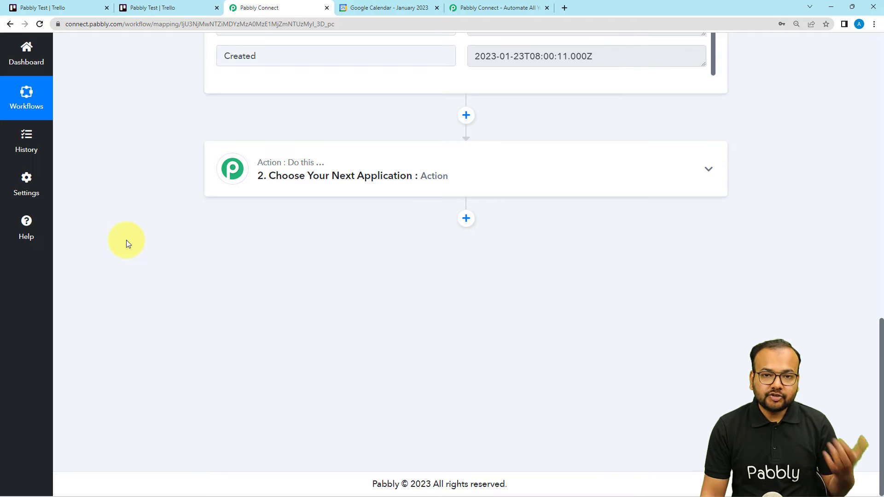
click(289, 177)
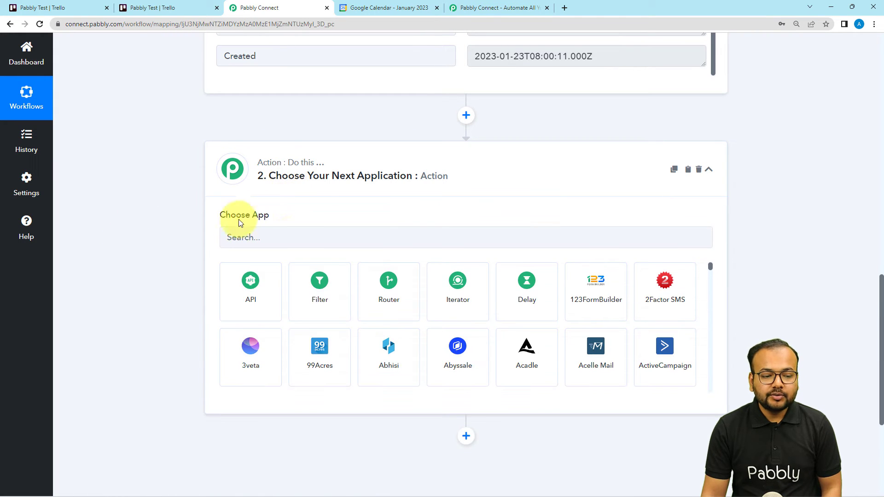
click(282, 247)
text(trel)
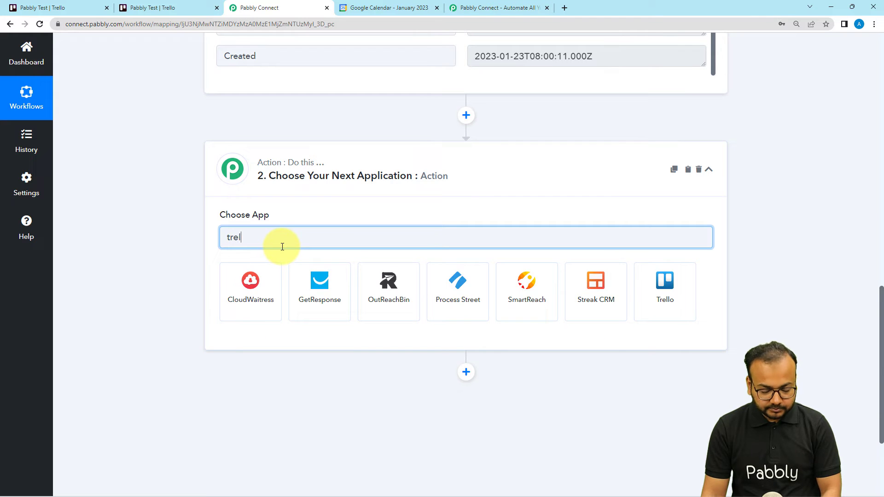
text(lo)
click(249, 279)
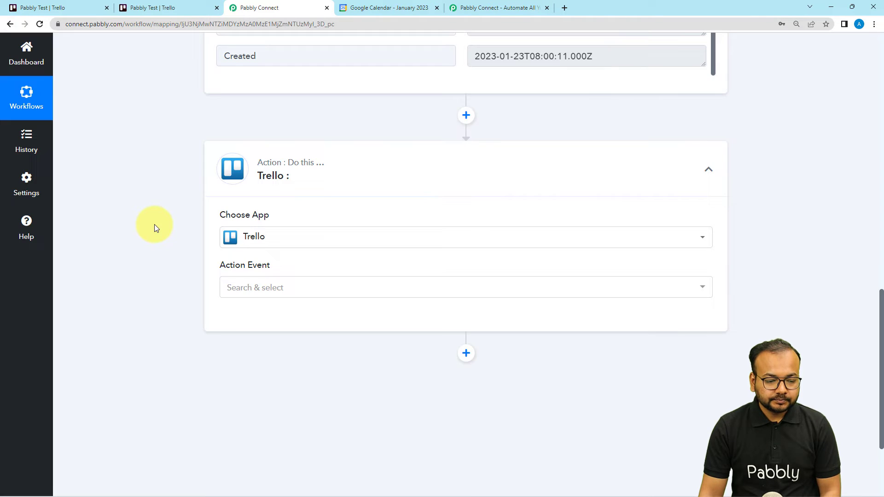
scroll(186, 224, down, 3)
click(236, 150)
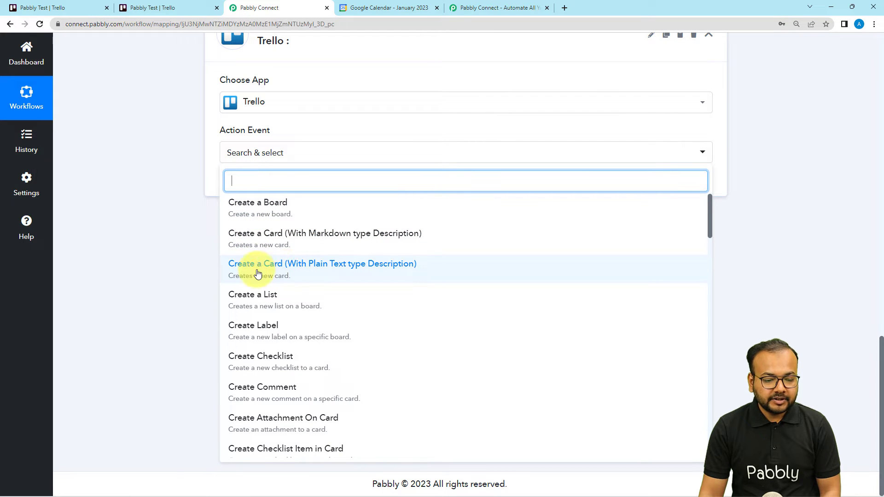
click(302, 273)
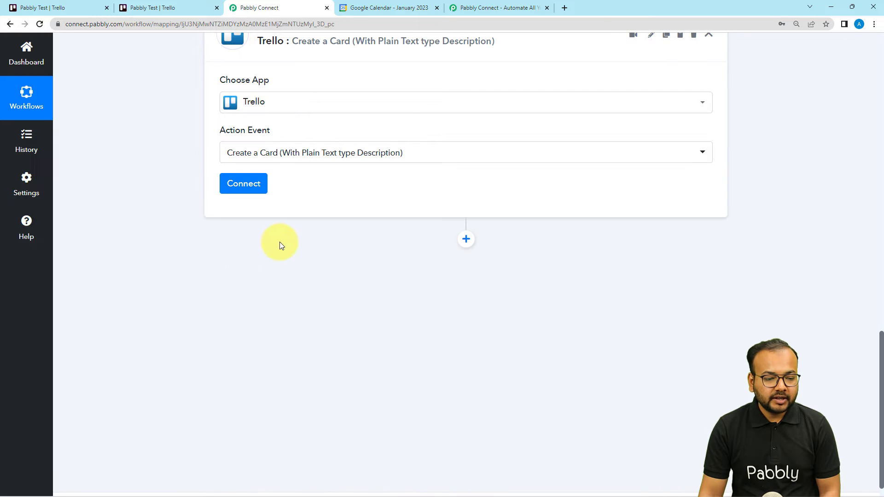
Start adding a new Trello connection for the action and review the credentials it requires.
click(240, 184)
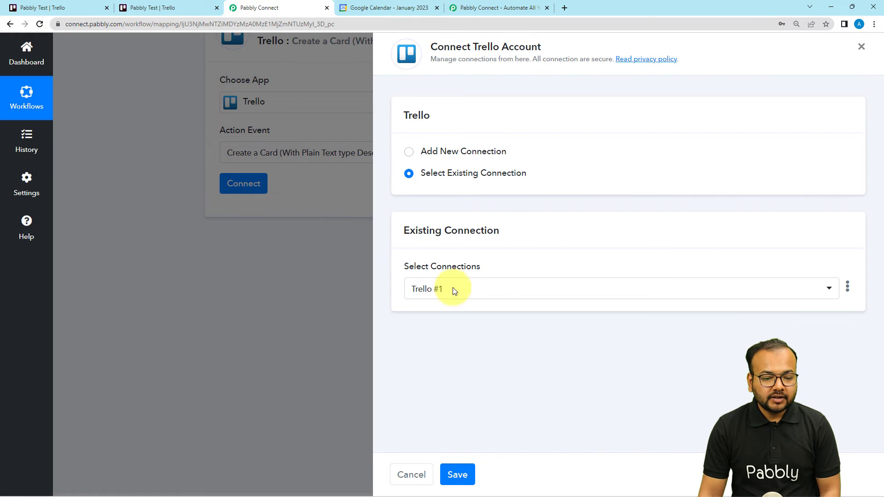
click(416, 154)
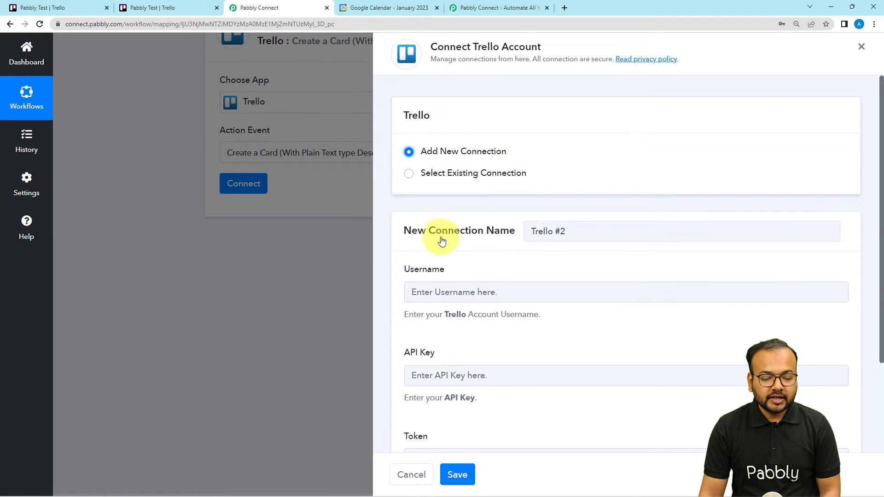
scroll(445, 248, down, 1)
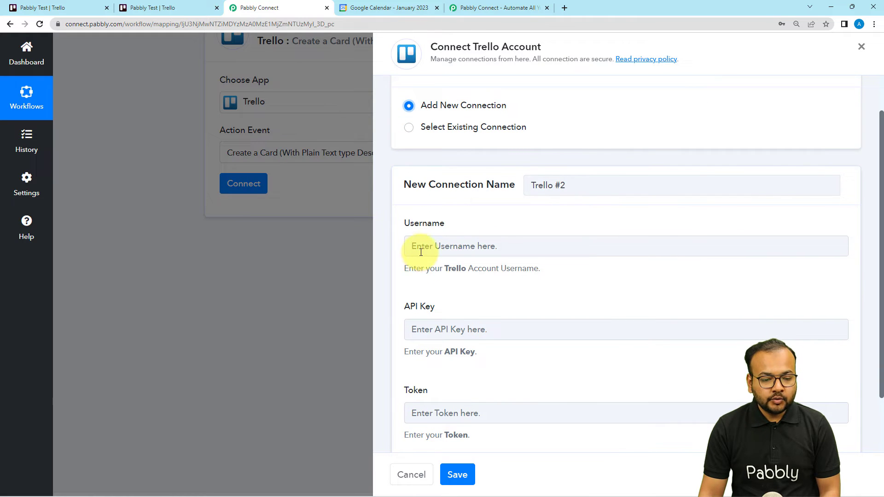
scroll(409, 313, down, 2)
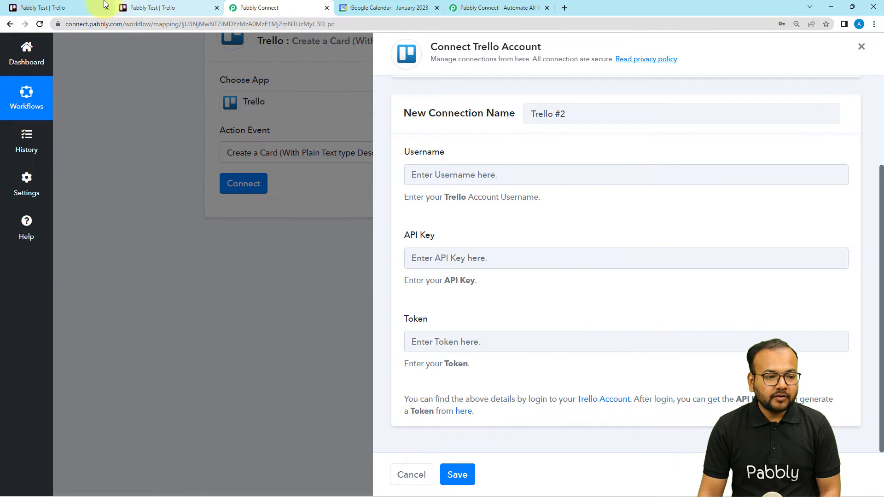
Copy the account's username from the Trello profile page into the Username field of the new Pabbly Connect connection.
click(136, 6)
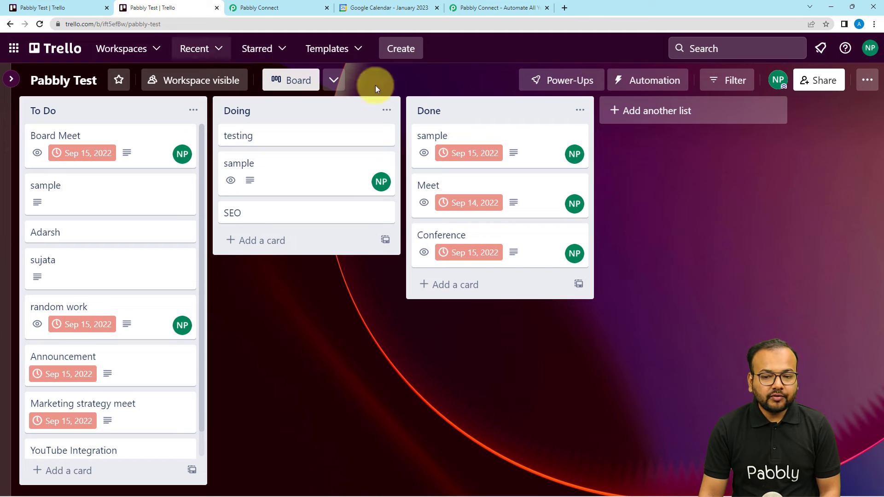
click(868, 48)
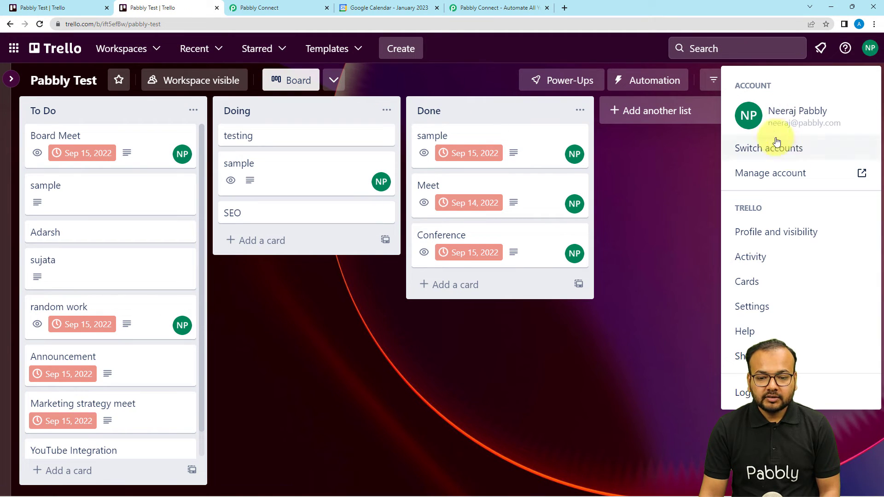
click(766, 234)
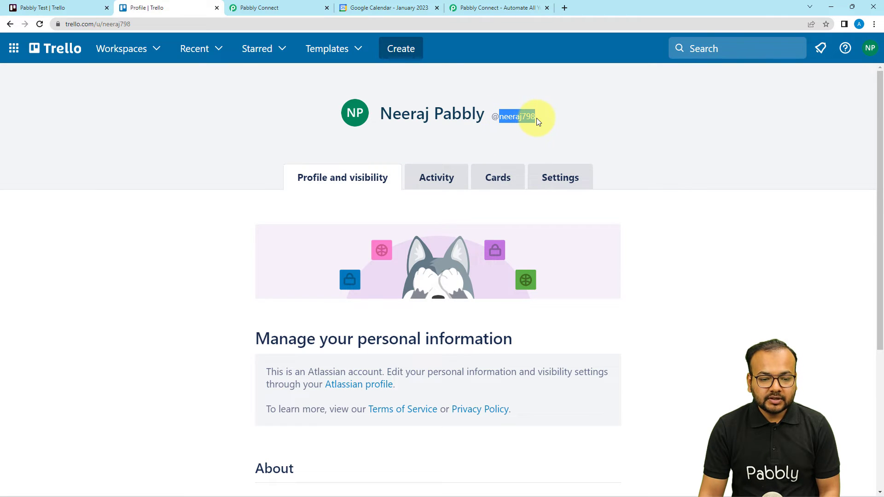
click(265, 8)
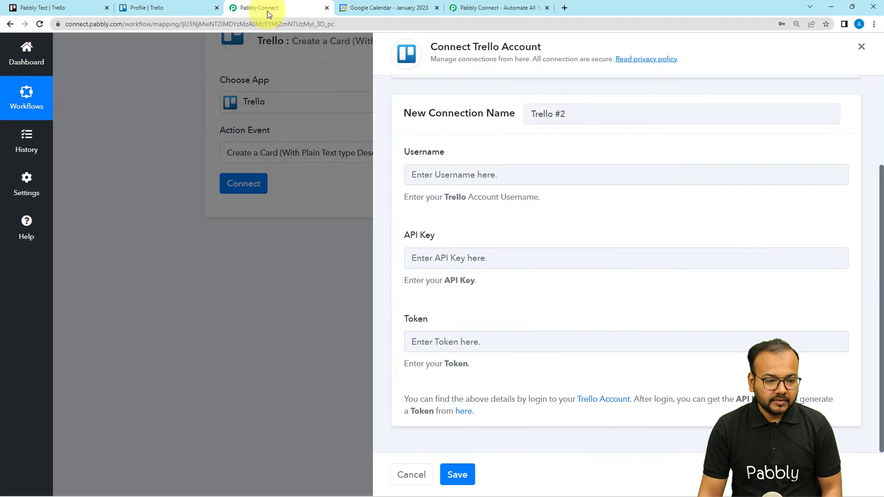
click(431, 178)
text(neeraj798)
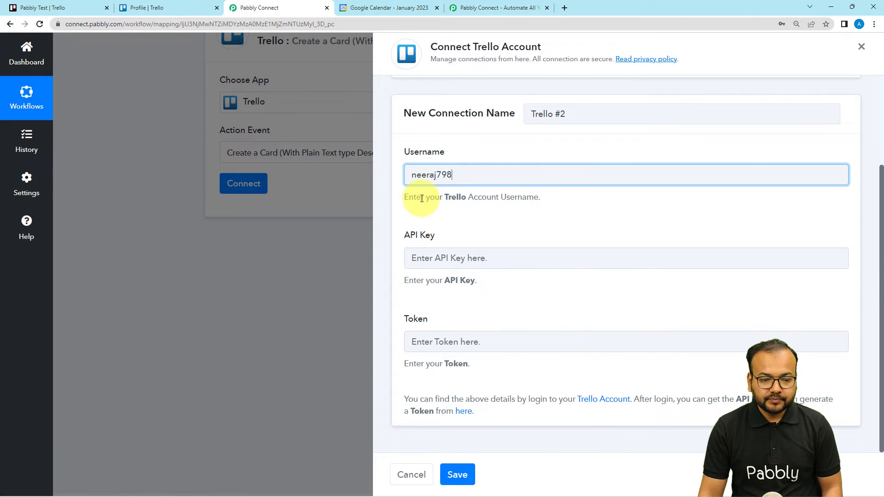
click(424, 221)
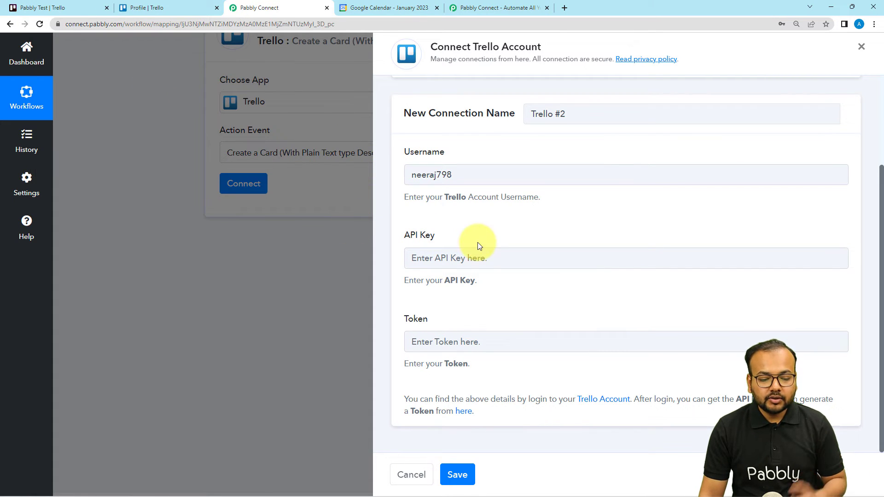
Copy the personal key from Trello's Developer API Keys page into the connection's API Key field.
click(463, 415)
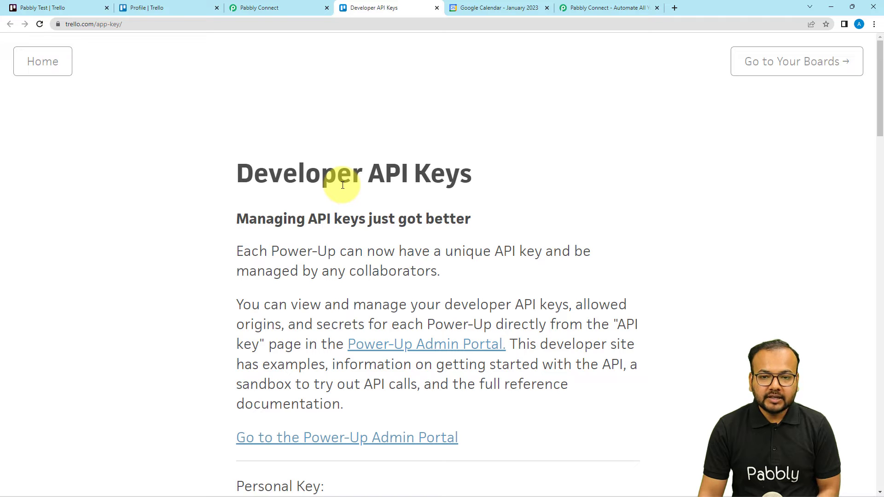
scroll(342, 185, down, 7)
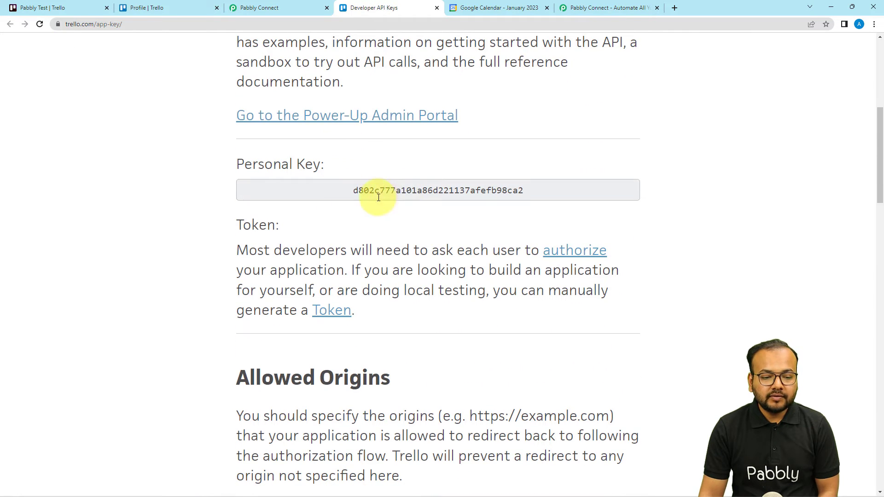
double_click(399, 195)
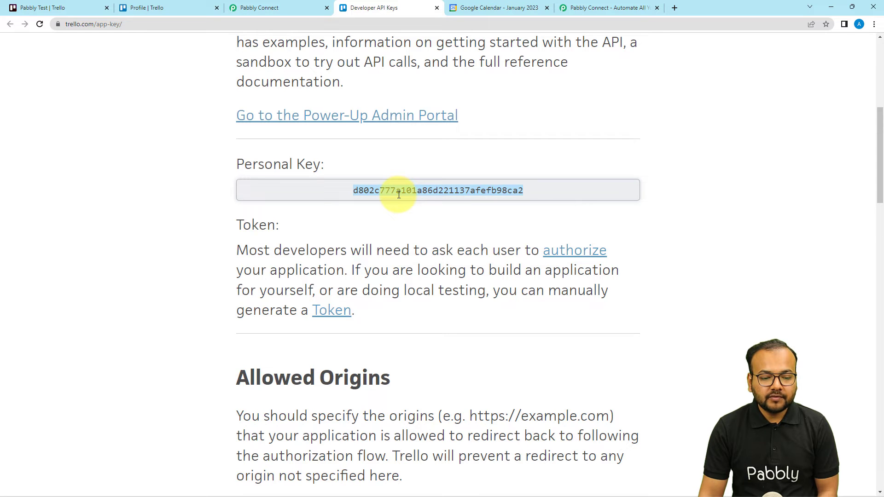
right_click(398, 195)
click(407, 204)
click(278, 13)
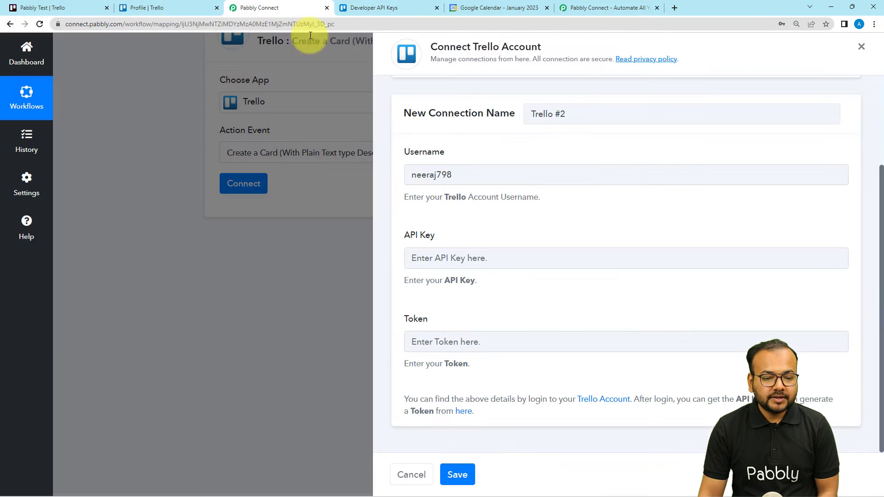
right_click(445, 258)
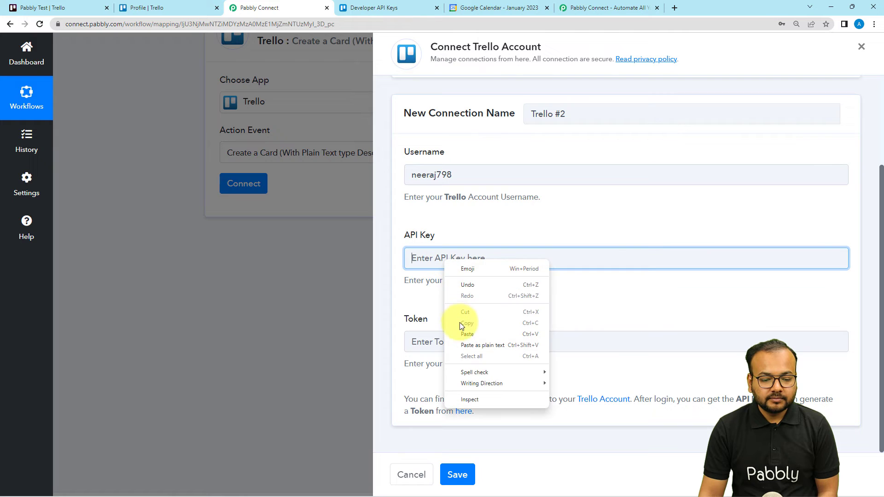
click(462, 332)
click(465, 316)
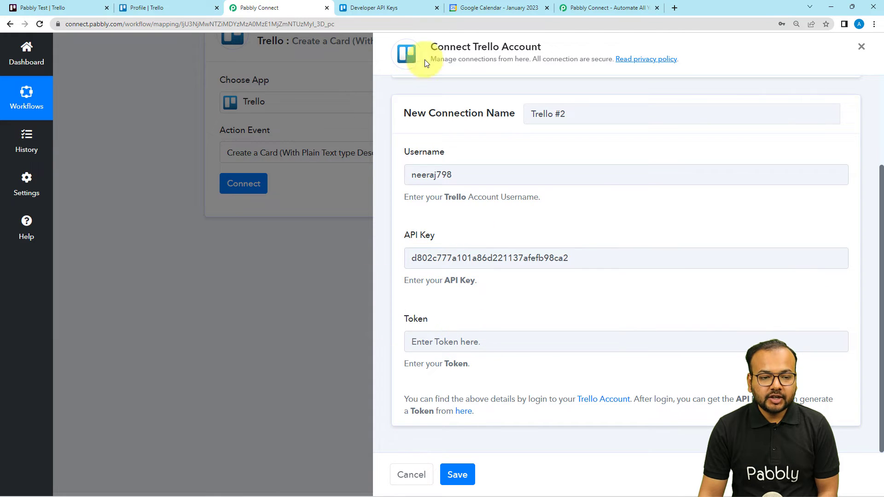
Generate a token manually from Trello's Developer API Keys page and grant Server Token access to the account.
click(426, 3)
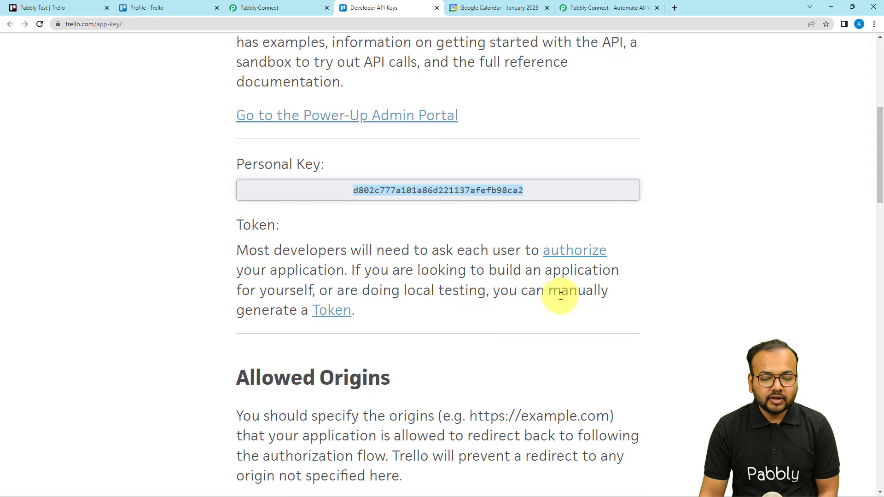
click(334, 318)
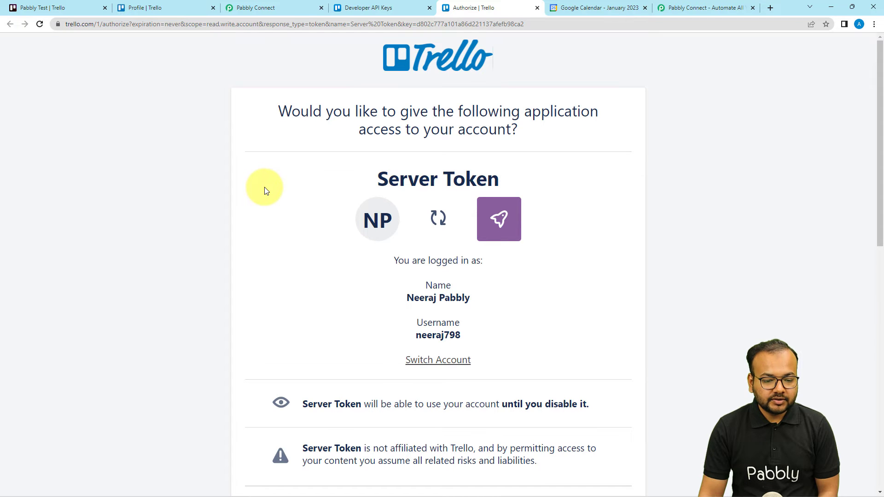
scroll(264, 186, down, 5)
scroll(264, 187, down, 7)
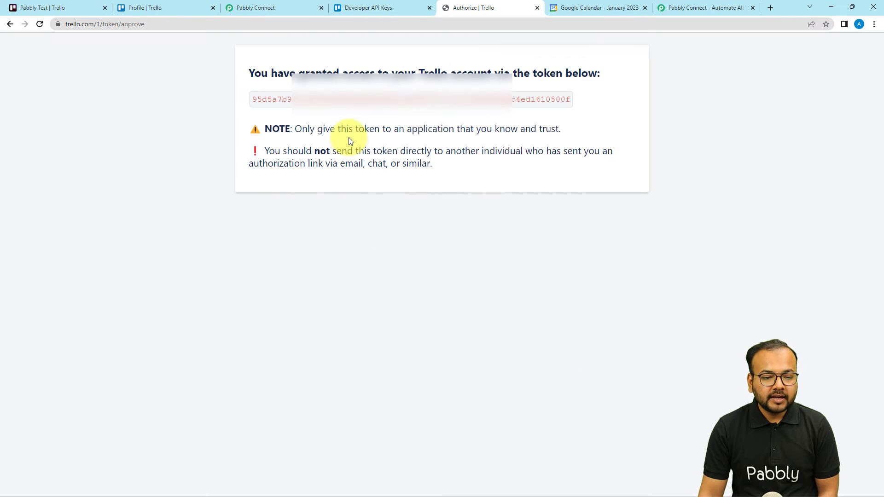
Copy the generated Trello token into the connection's Token field in Pabbly Connect and save the connection.
double_click(300, 100)
right_click(301, 100)
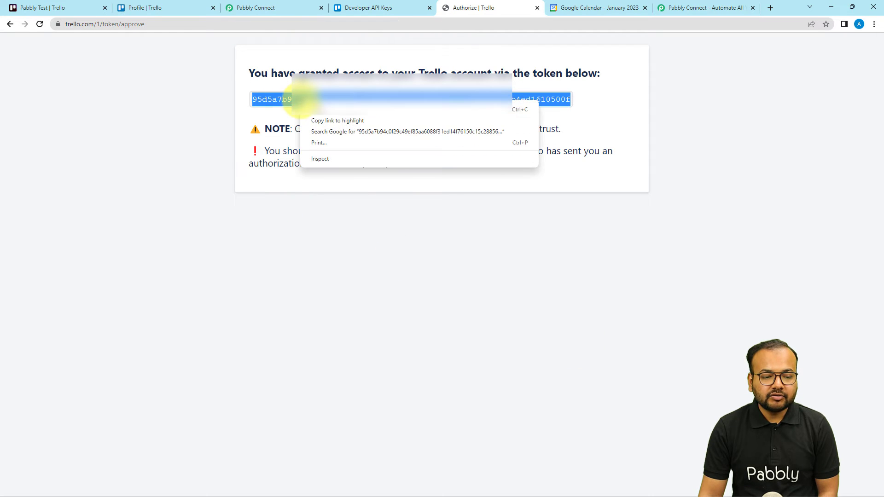
click(380, 114)
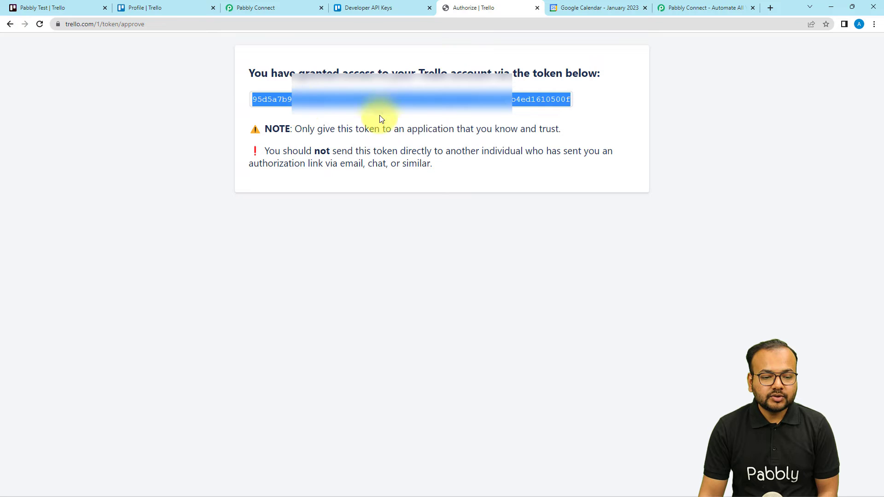
click(278, 2)
right_click(453, 345)
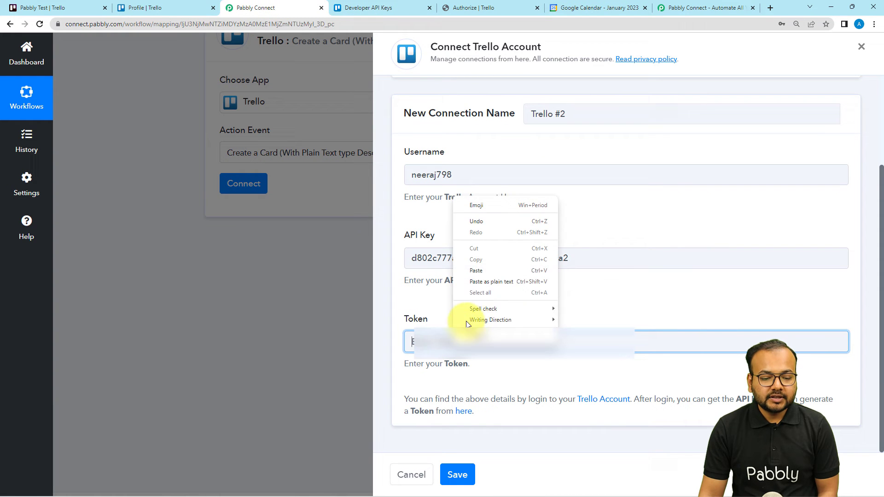
click(471, 269)
click(465, 463)
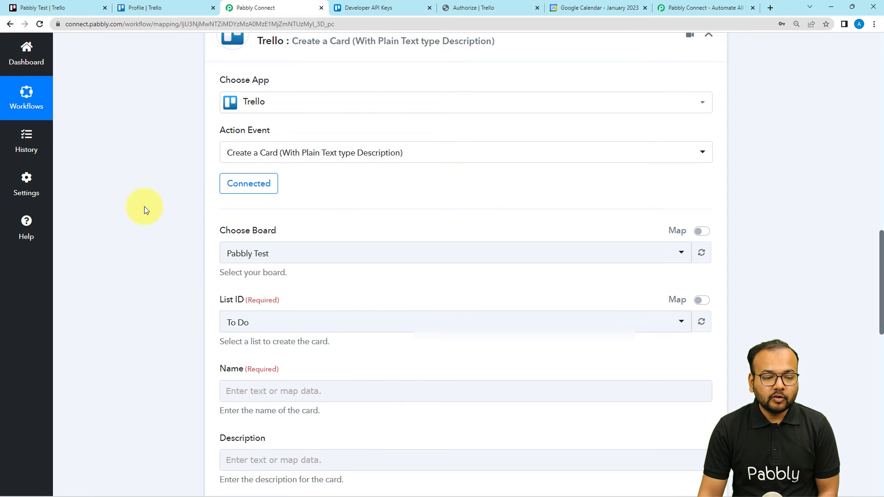
Review the action's board and list fields, and check the available boards in the Trello workspace.
scroll(245, 219, down, 2)
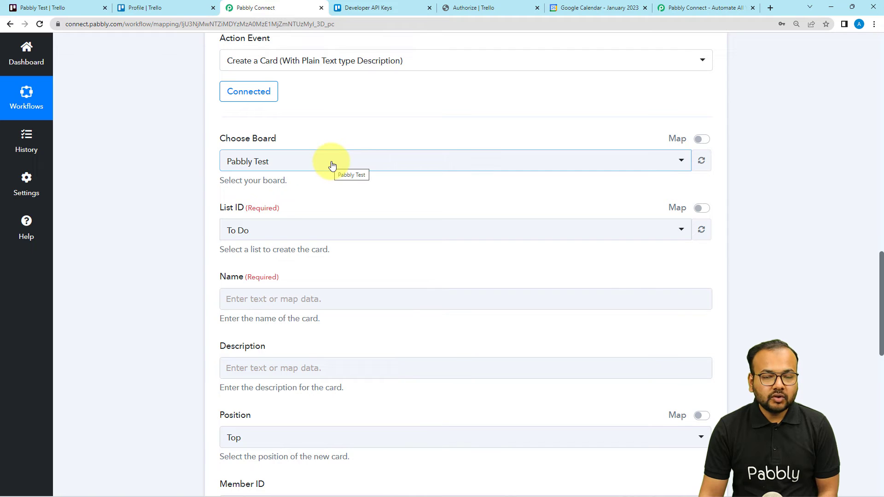
click(190, 7)
click(67, 8)
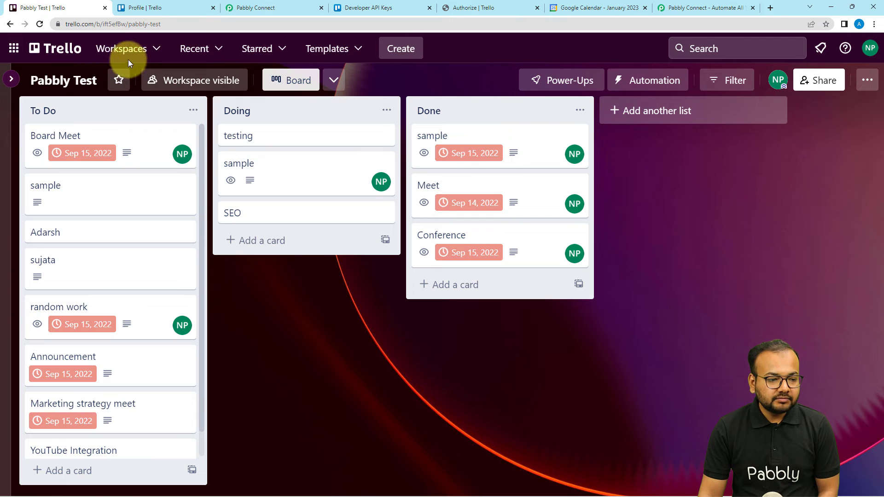
click(127, 55)
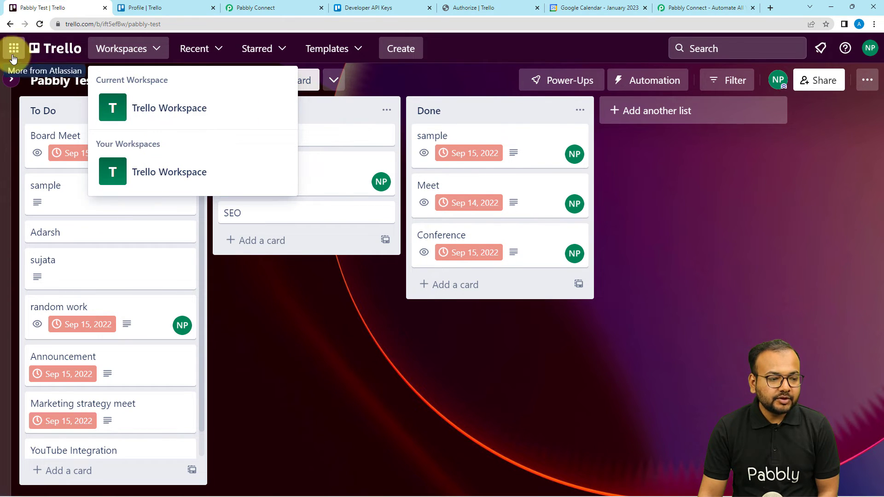
click(12, 83)
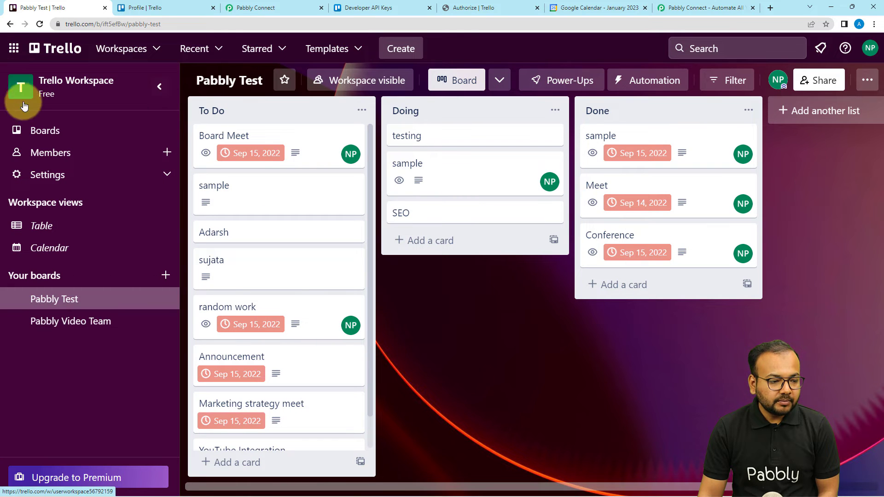
click(37, 134)
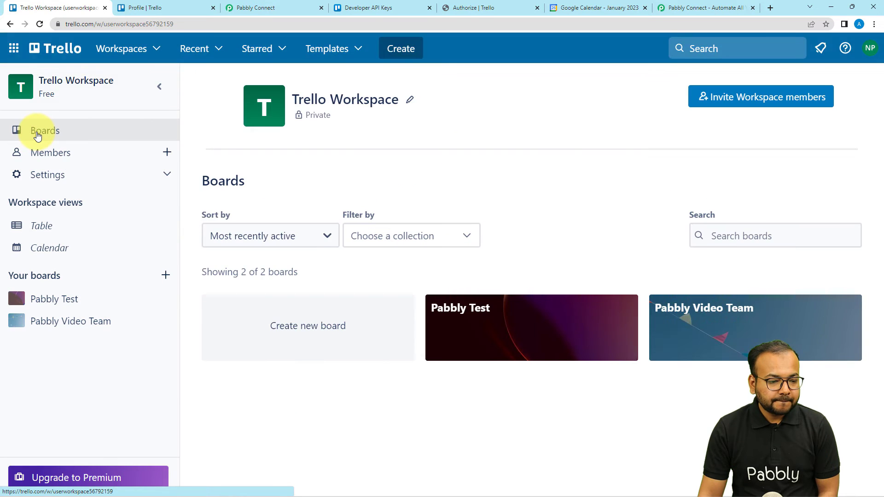
View the lists on Trello's Pabbly Test board, and choose Pabbly Test as the action's board in Pabbly Connect.
scroll(317, 227, down, 3)
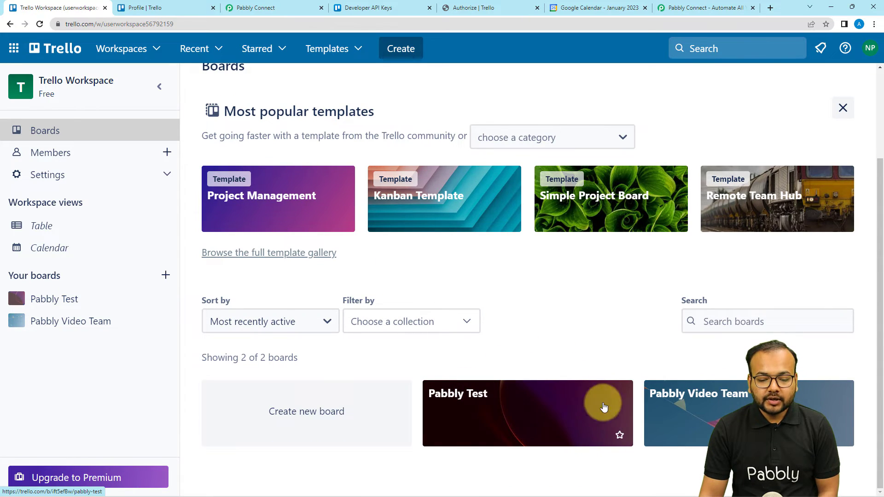
click(506, 419)
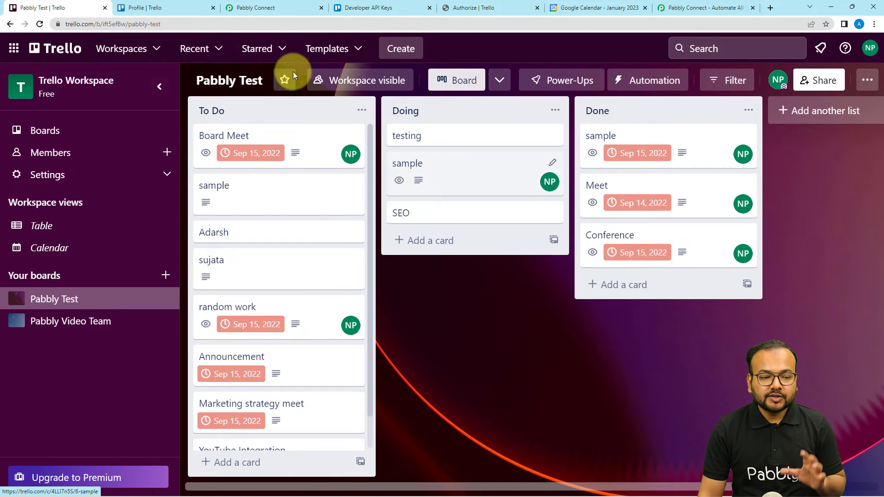
click(293, 5)
click(254, 165)
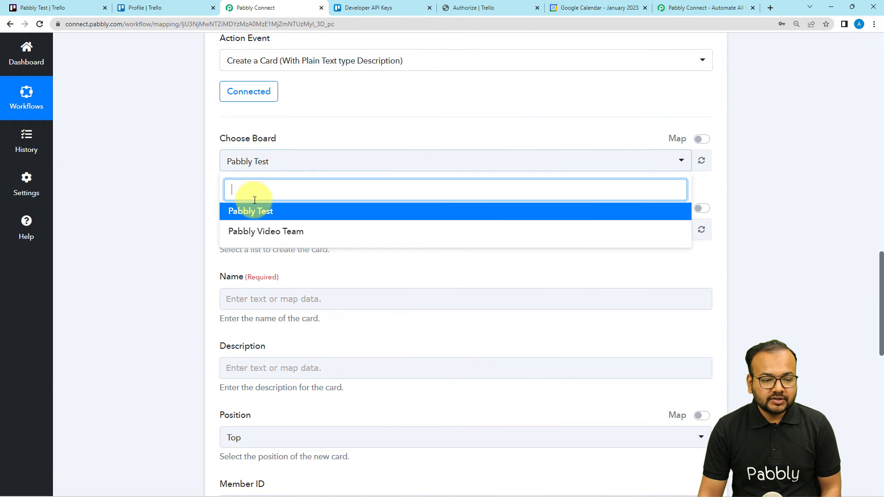
click(240, 213)
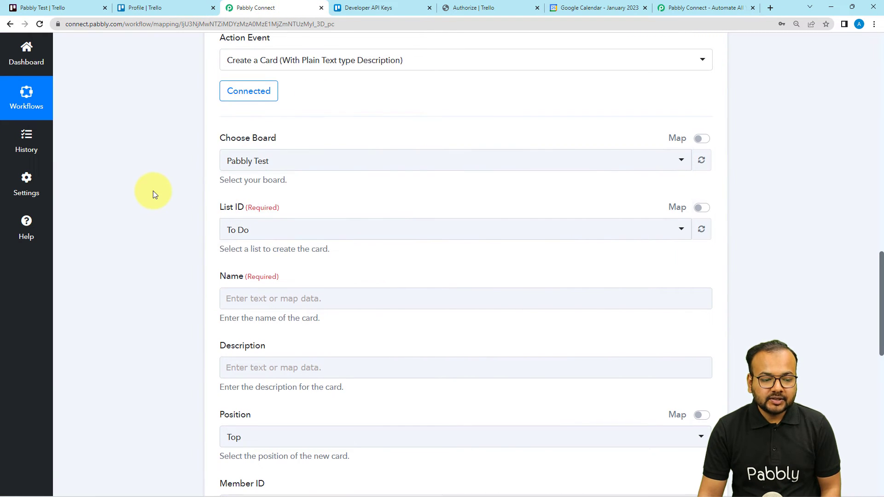
Set the Trello action's List ID to Doing.
scroll(153, 190, down, 3)
click(231, 92)
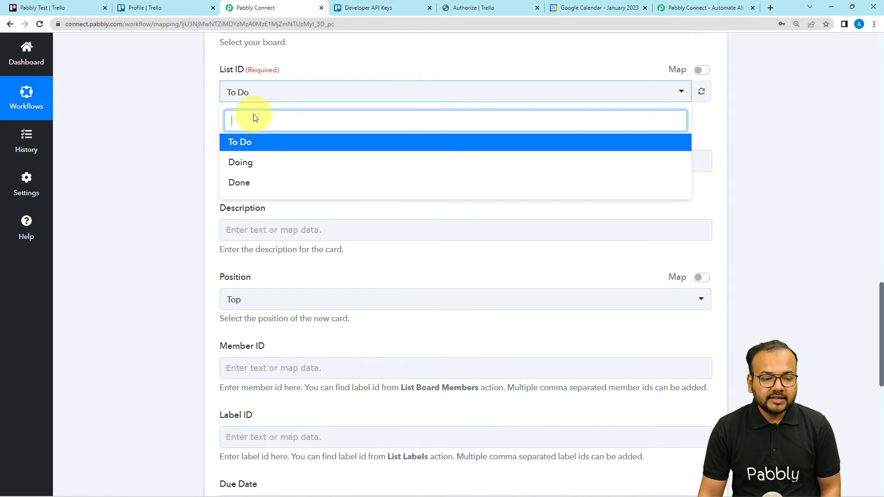
click(249, 162)
scroll(175, 132, down, 2)
scroll(270, 151, up, 2)
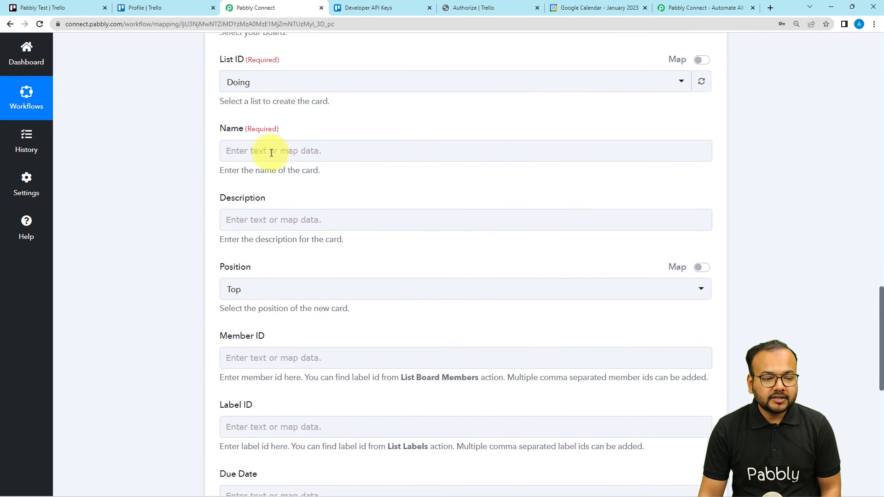
Review the Google Calendar trigger's response fields to find event data for the card's name and description.
click(282, 161)
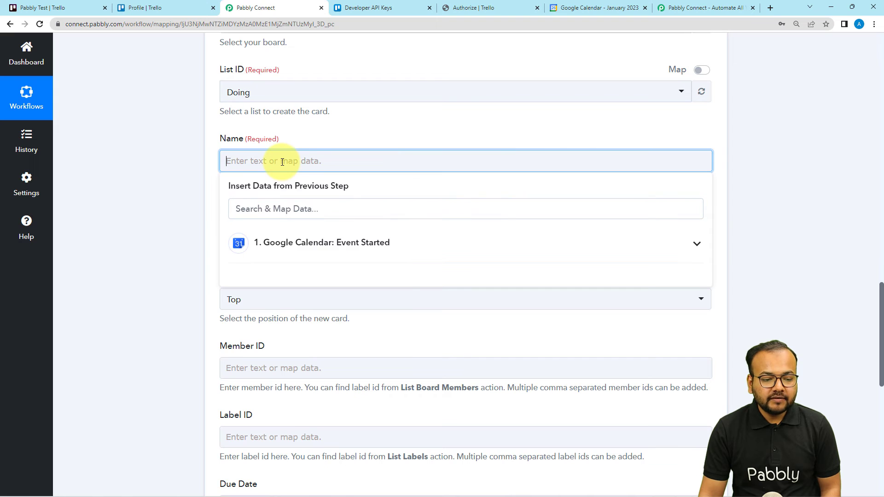
click(160, 148)
scroll(151, 195, up, 10)
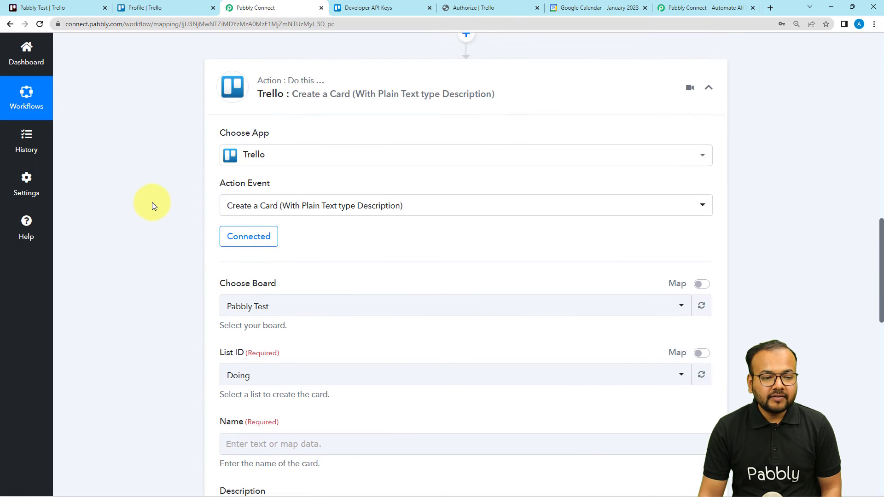
scroll(152, 203, up, 4)
scroll(256, 230, up, 5)
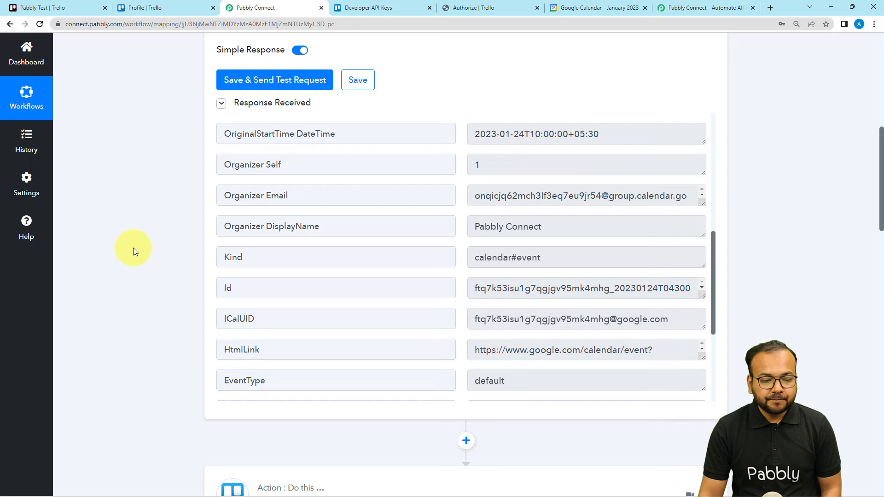
scroll(134, 248, down, 4)
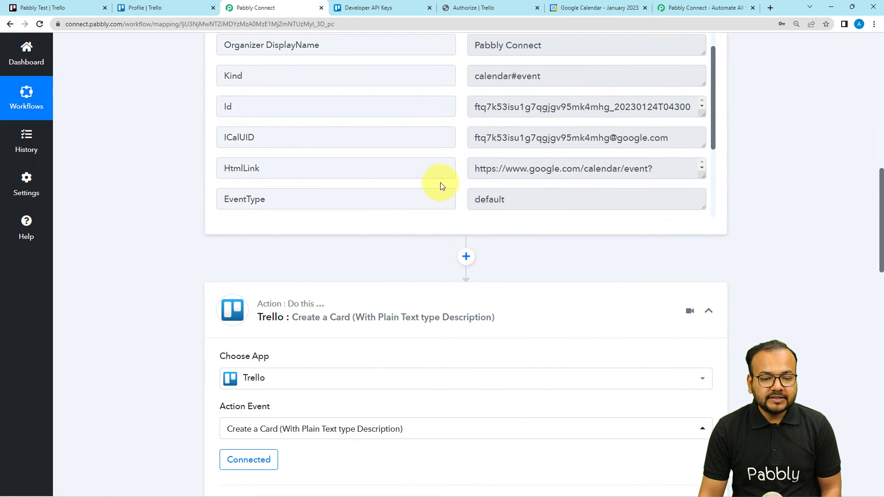
scroll(347, 178, up, 8)
scroll(215, 142, up, 2)
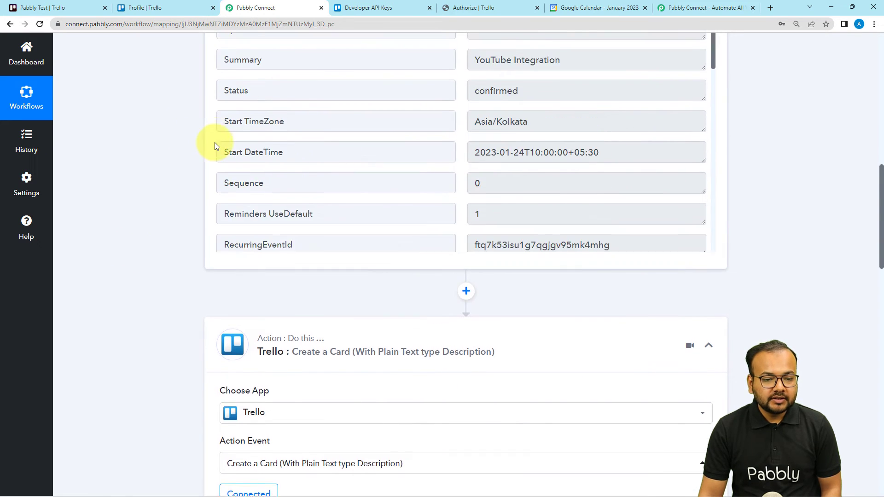
scroll(163, 189, down, 10)
scroll(162, 188, down, 2)
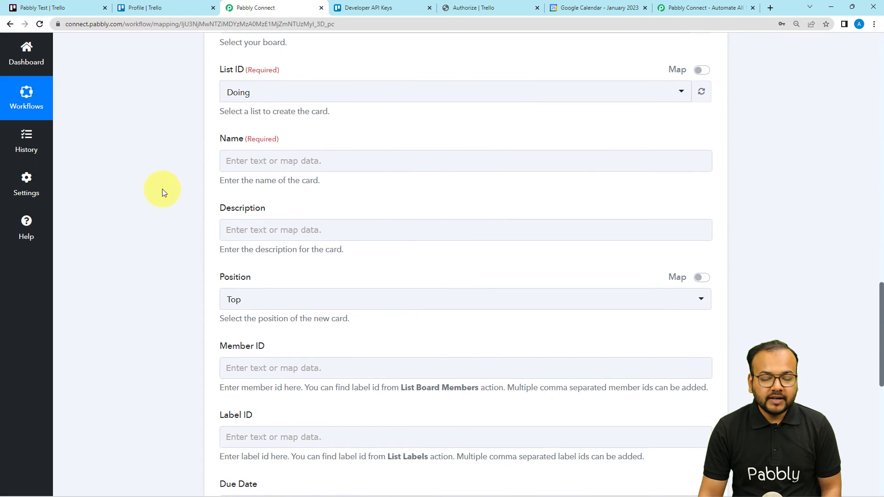
Map the card's Name field to the Summary value from the Google Calendar Event Started step.
click(276, 160)
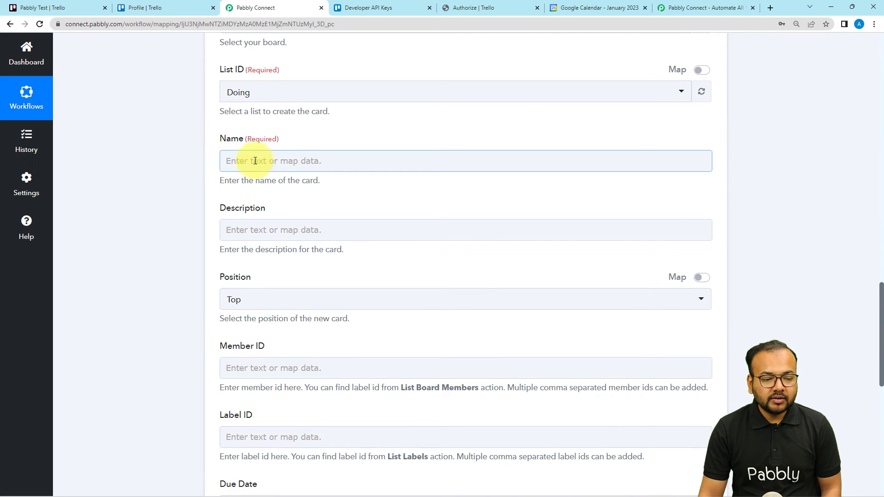
click(255, 161)
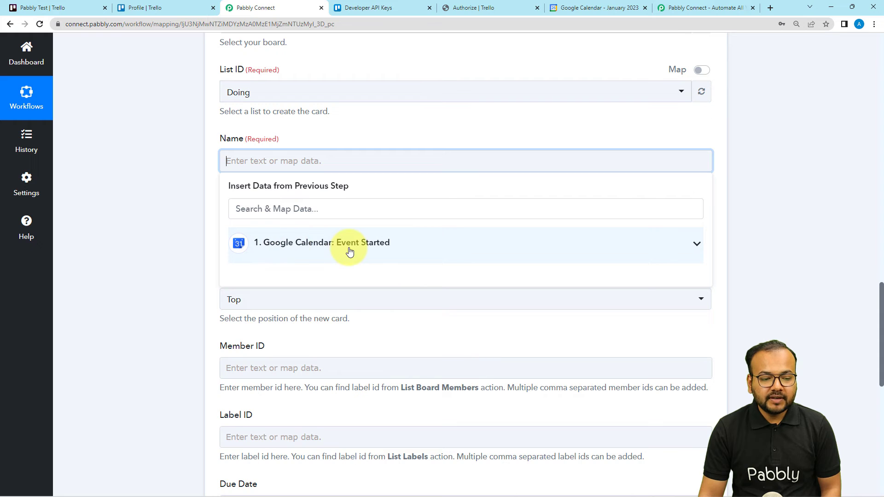
click(291, 255)
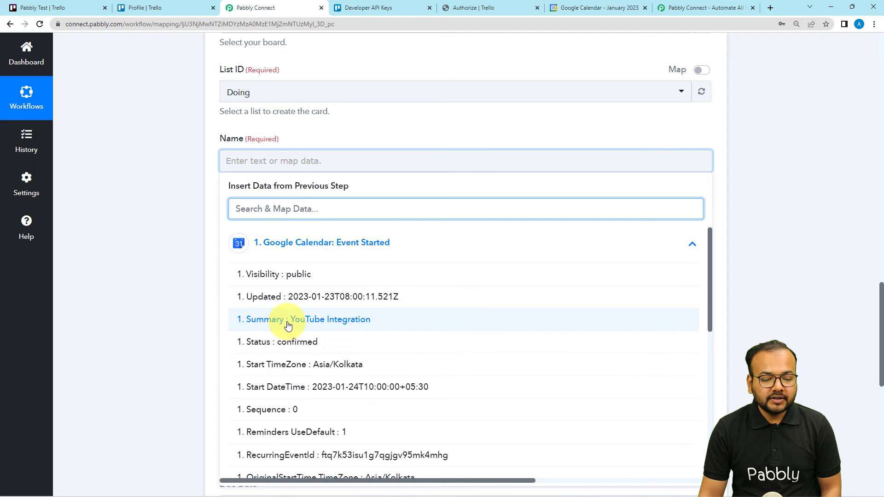
click(288, 325)
click(183, 242)
Map the card's Description field to the Description value from the Google Calendar Event Started step.
scroll(250, 172, down, 2)
click(253, 145)
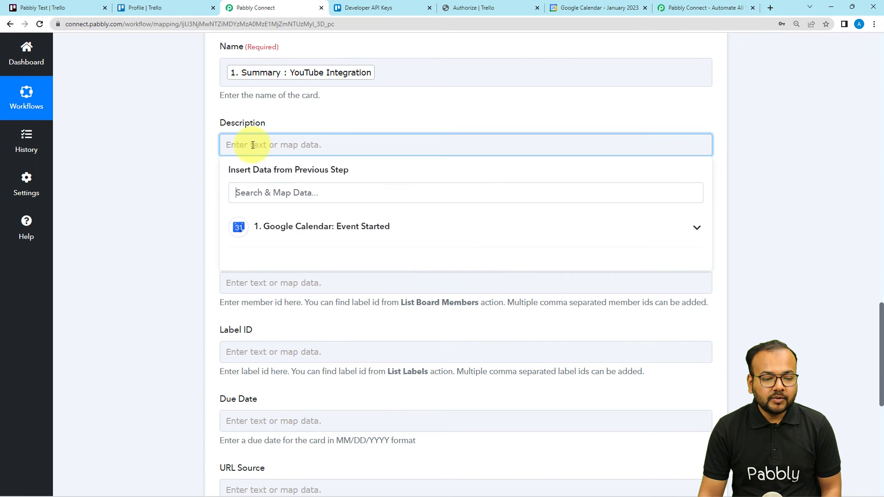
click(258, 226)
scroll(297, 345, down, 4)
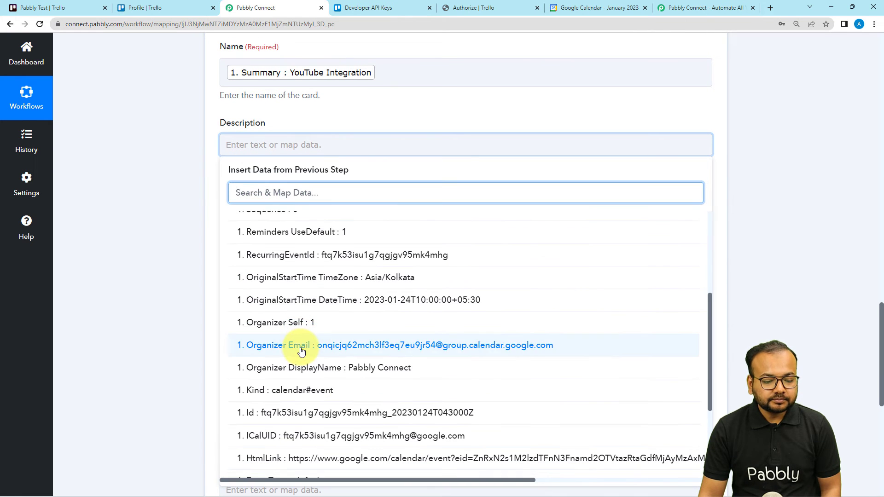
scroll(301, 351, down, 3)
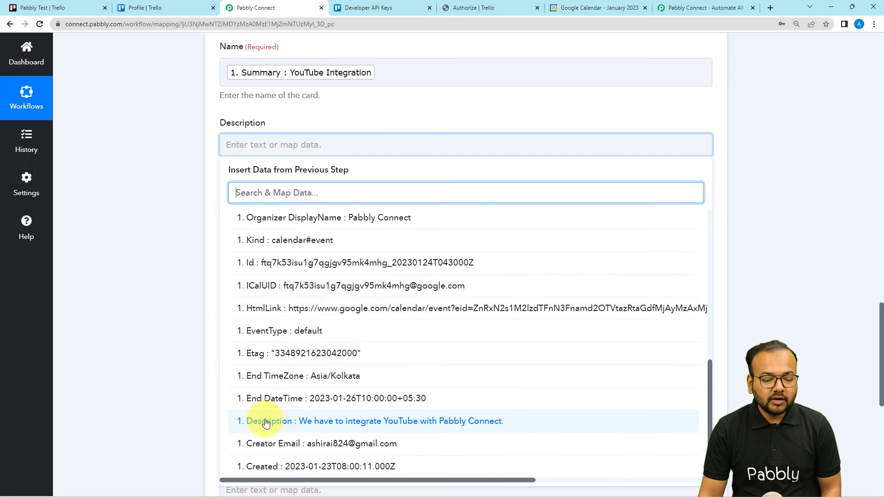
click(257, 422)
click(152, 260)
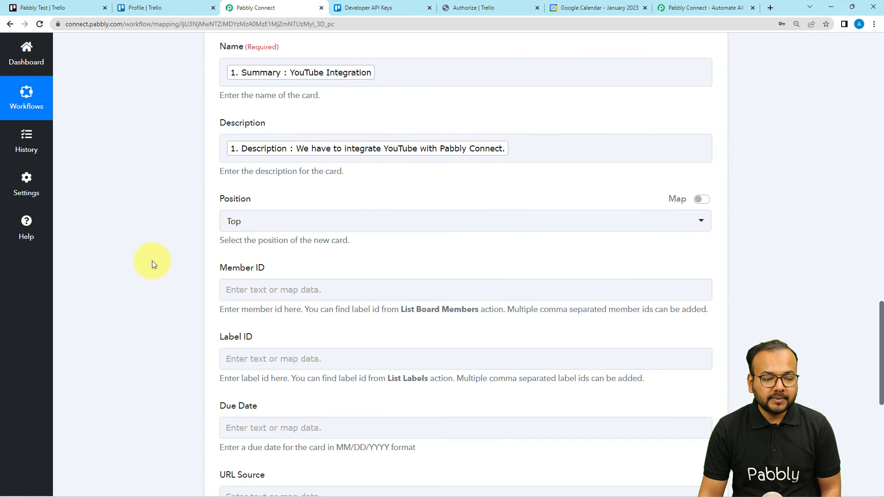
Set the new card's position to Bottom and review the remaining Member ID, Label ID, Due Date and URL Source fields.
scroll(152, 261, down, 2)
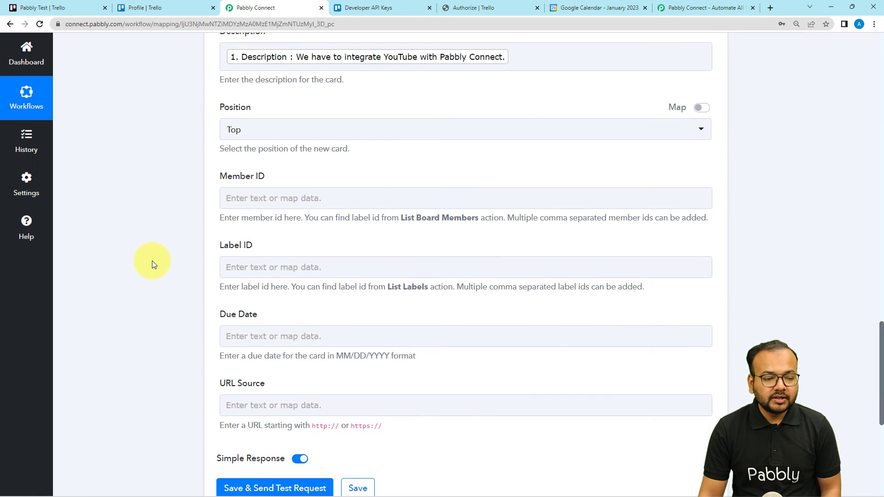
click(260, 134)
click(237, 200)
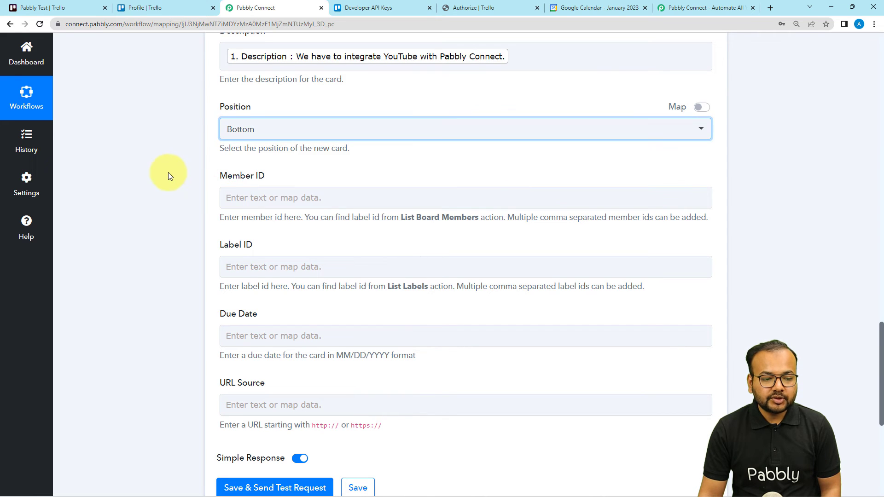
scroll(169, 172, down, 2)
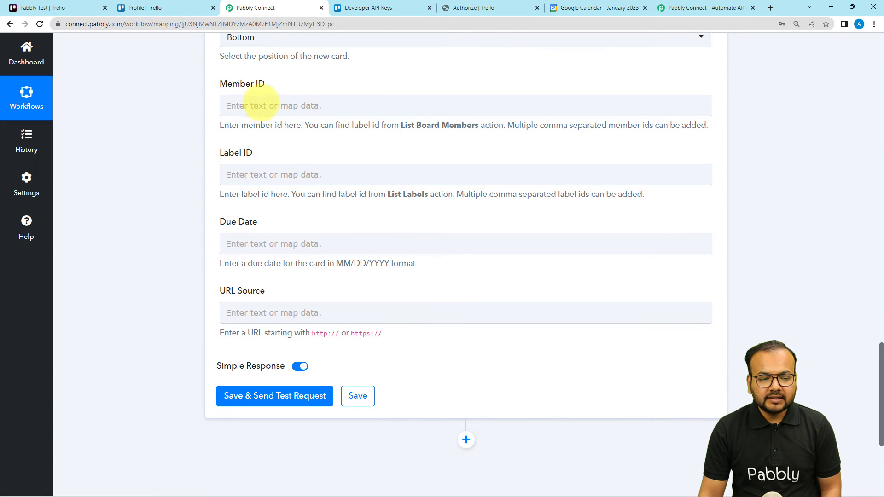
click(250, 169)
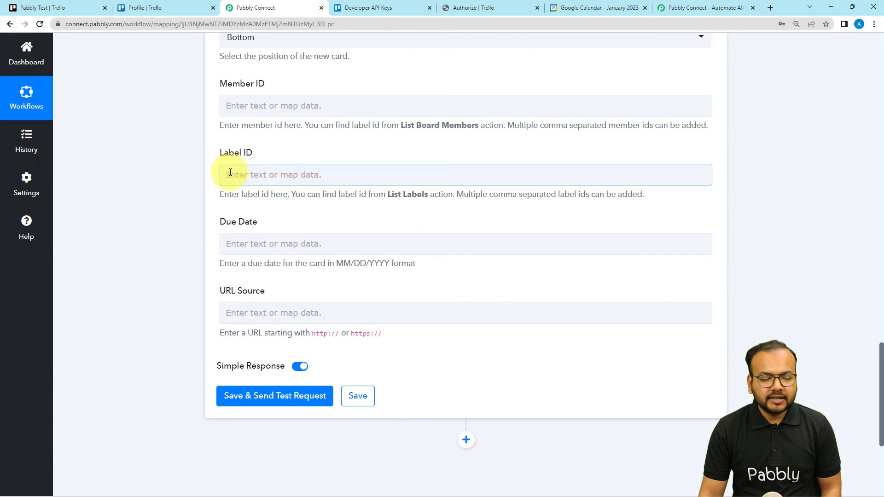
scroll(266, 224, down, 1)
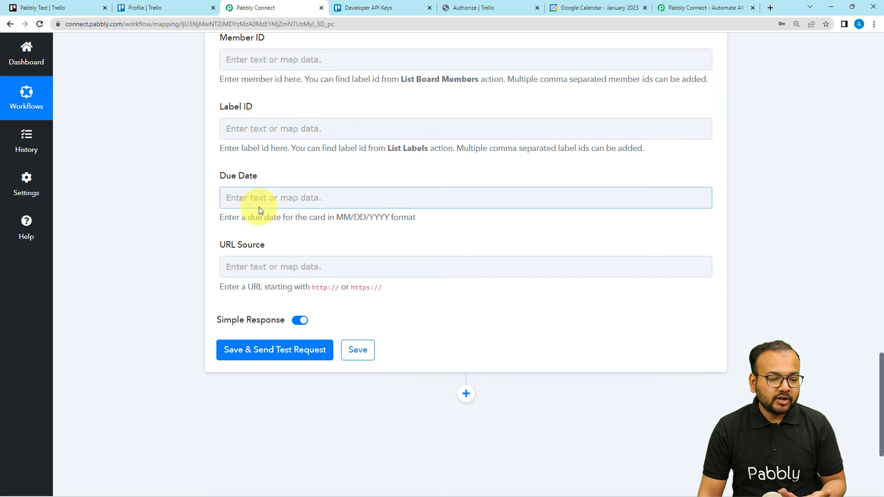
scroll(191, 202, down, 2)
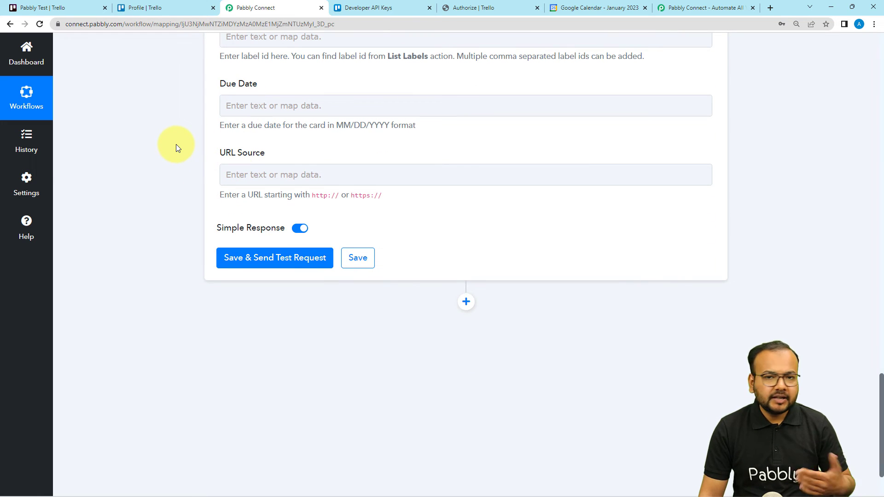
scroll(176, 145, down, 1)
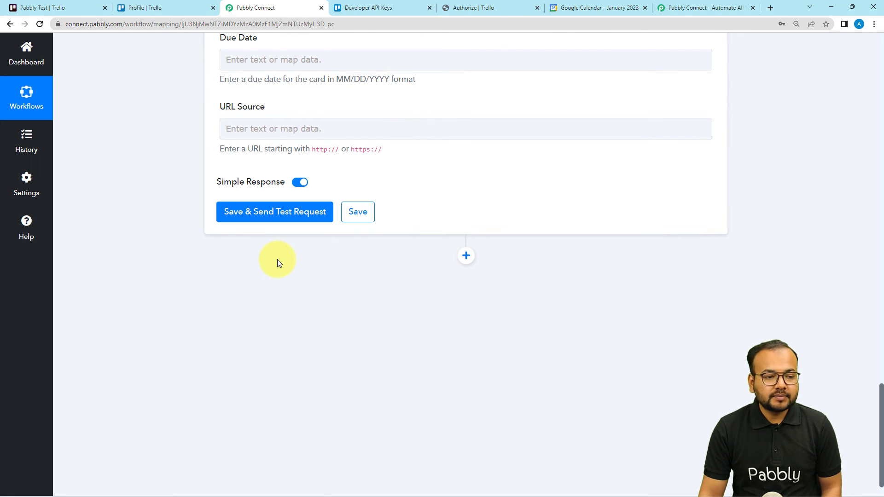
Check the existing cards on Trello's Pabbly Test board, and save and send the action's test request from Pabbly Connect.
click(159, 2)
click(96, 6)
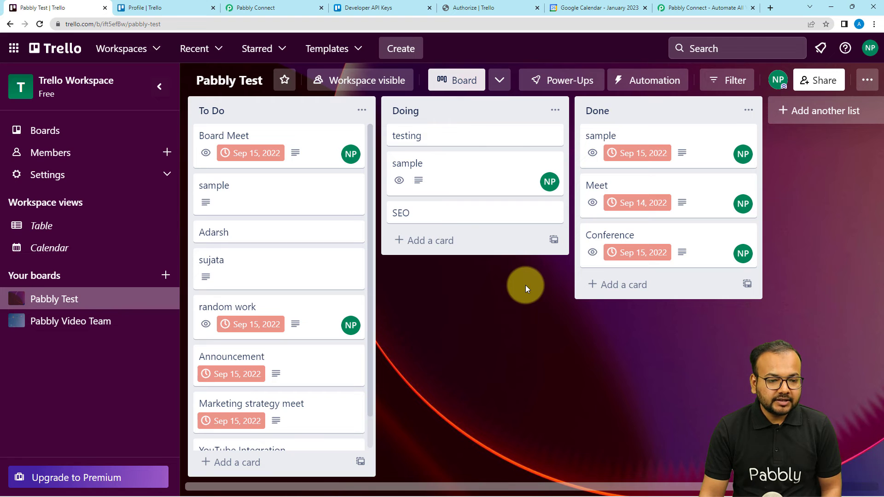
click(285, 79)
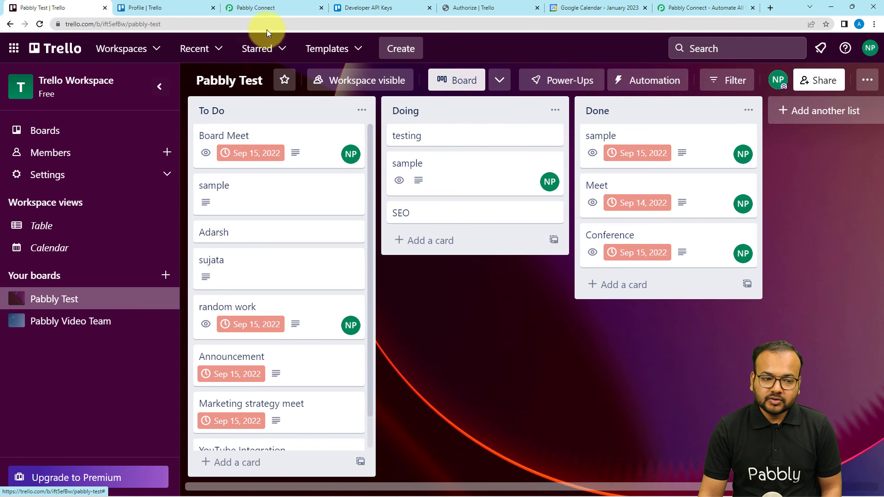
click(266, 8)
click(265, 213)
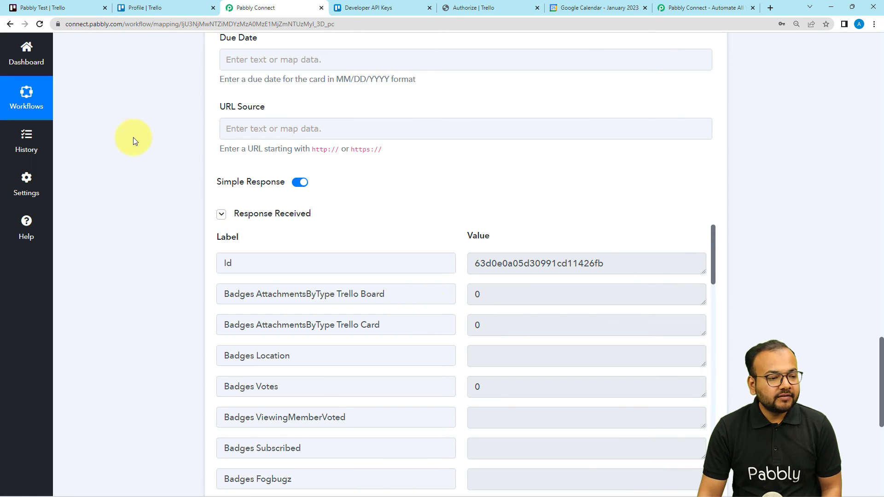
Open the YouTube Integration card in Trello's Doing list and compare its details with the Google Calendar event.
click(84, 9)
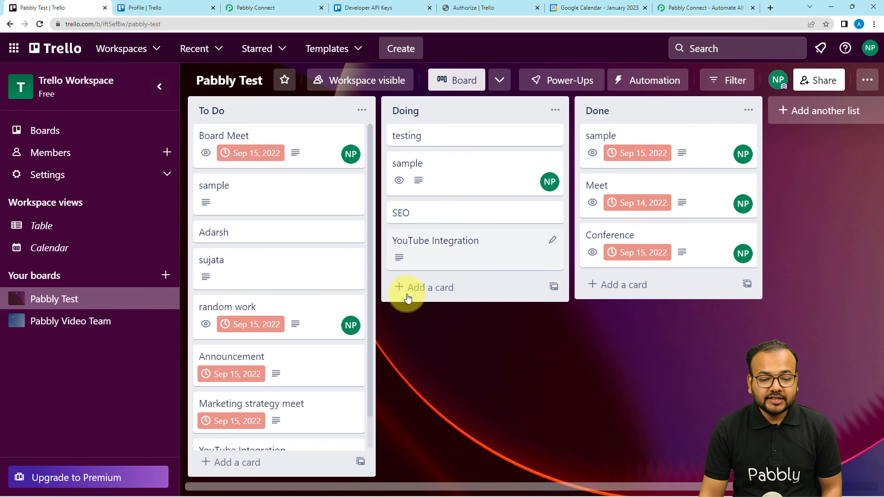
click(429, 247)
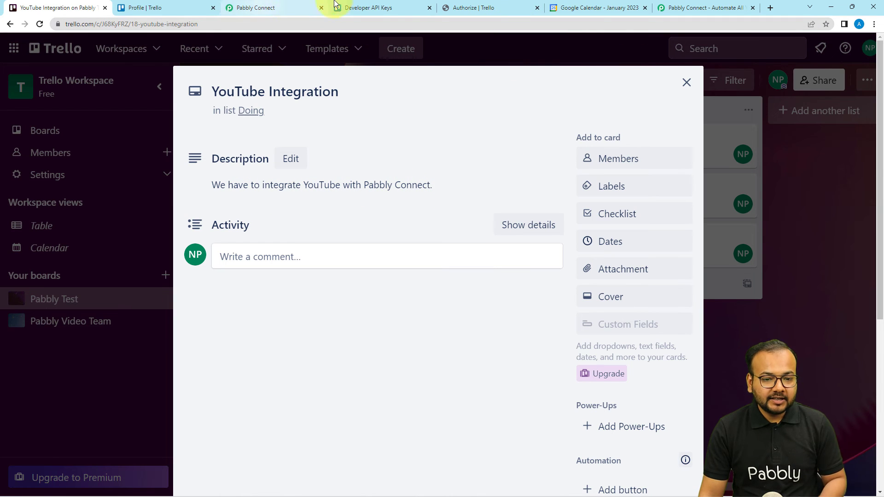
click(613, 8)
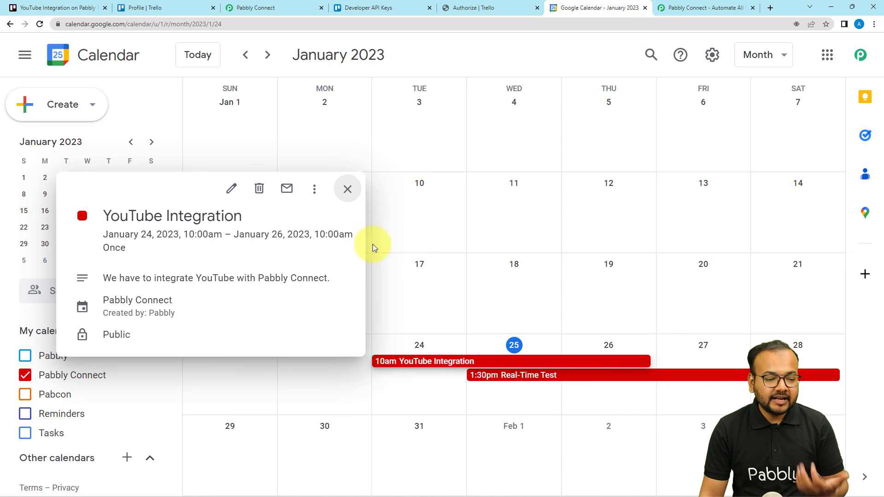
click(88, 7)
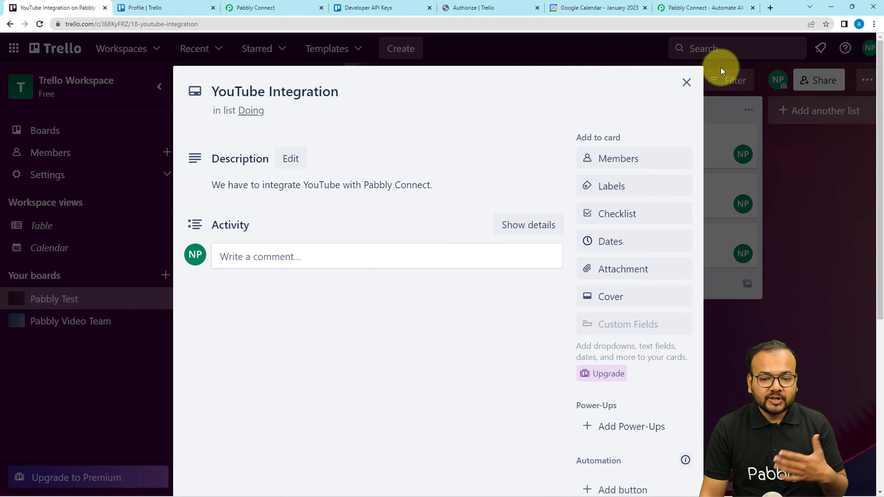
click(685, 83)
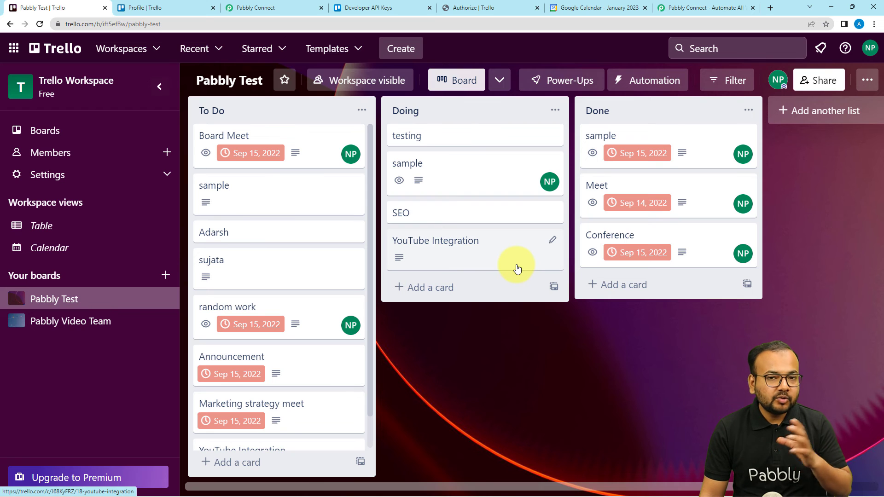
Switch to Pabbly Connect and collapse the Trello action and the Google Calendar trigger to review the complete two-step workflow.
click(250, 10)
scroll(545, 239, up, 6)
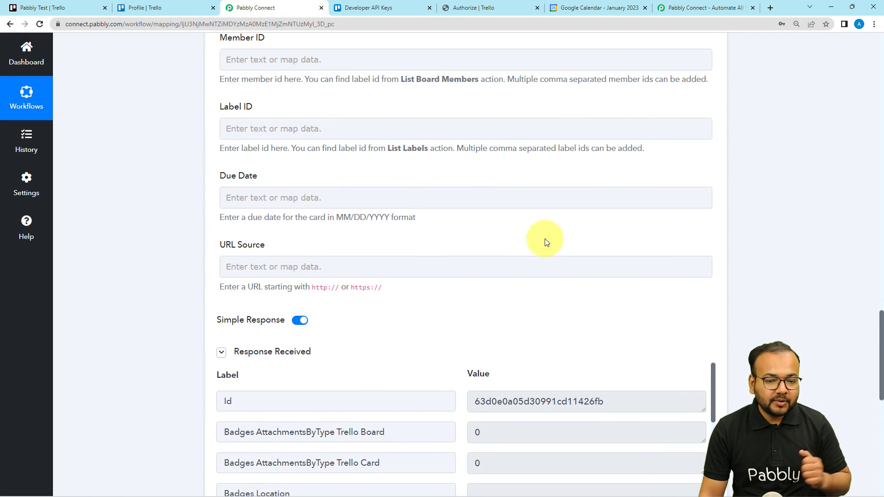
scroll(631, 157, up, 7)
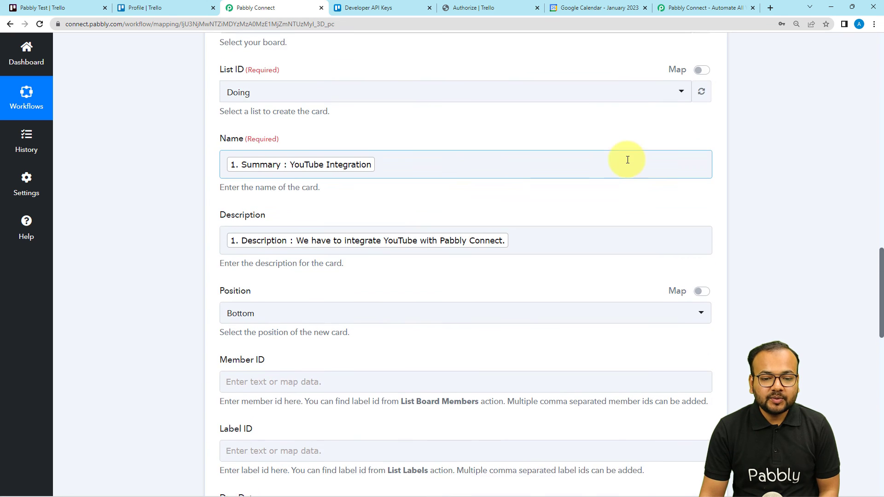
scroll(676, 143, up, 3)
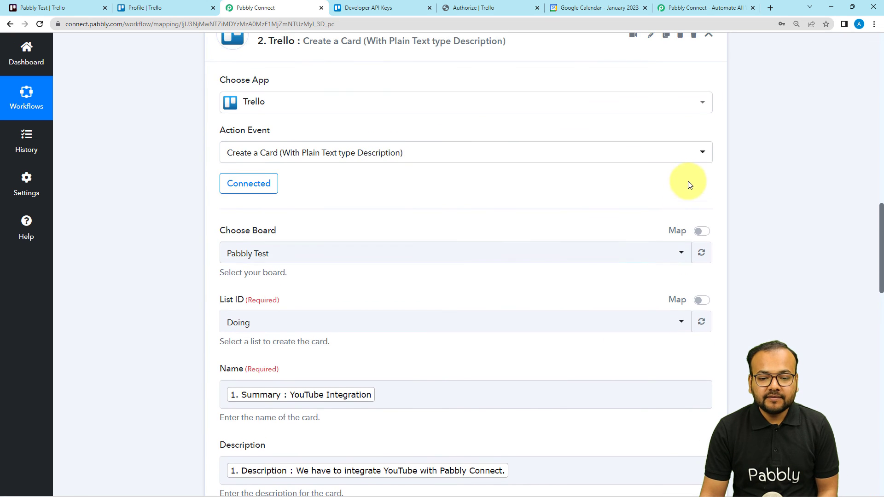
click(708, 133)
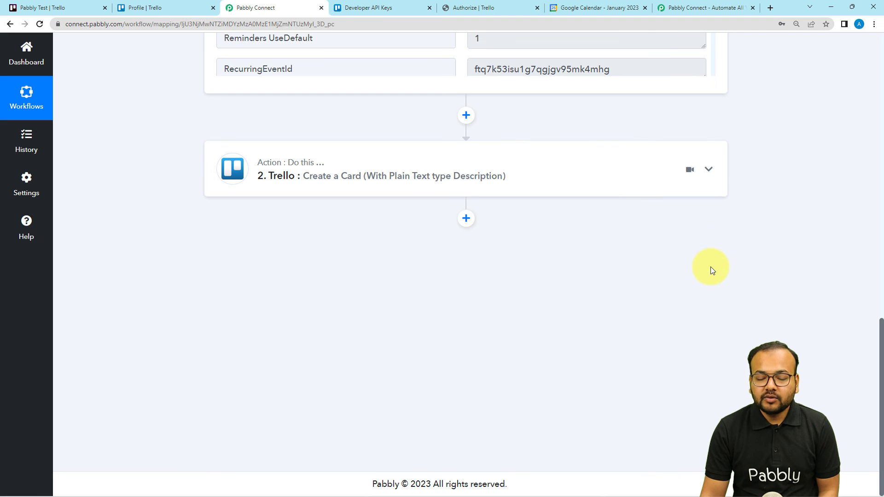
scroll(723, 281, up, 15)
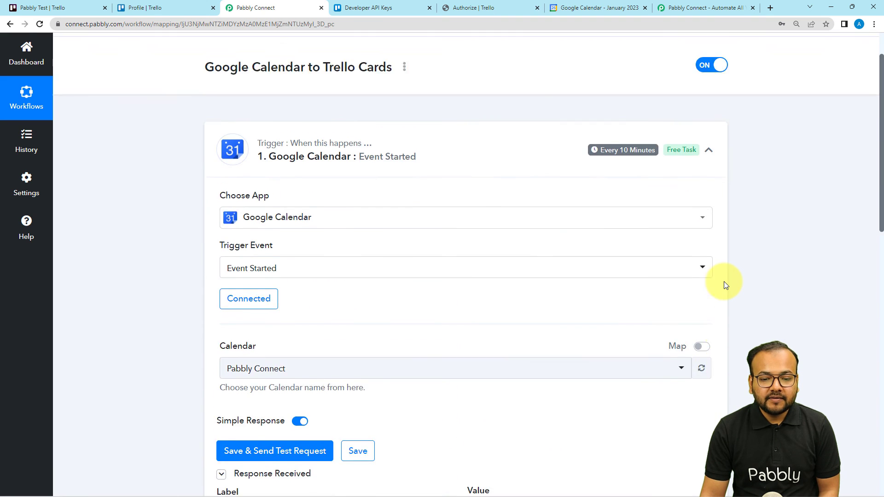
scroll(724, 281, up, 1)
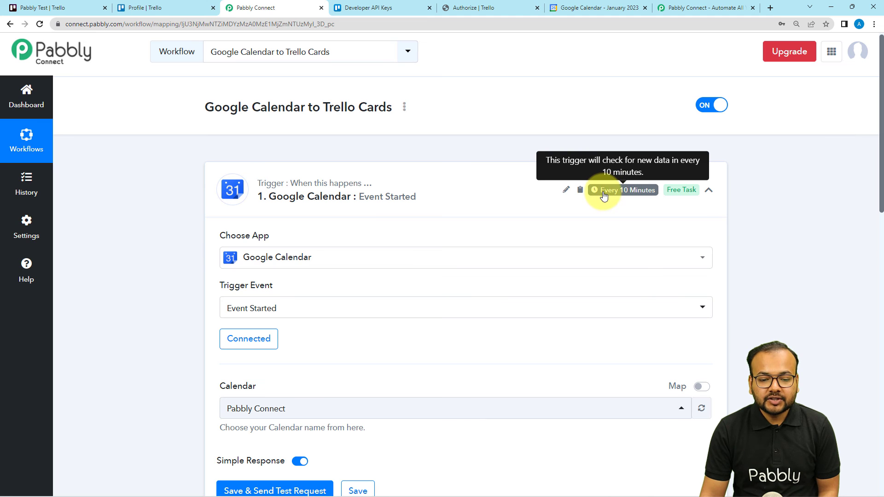
click(712, 193)
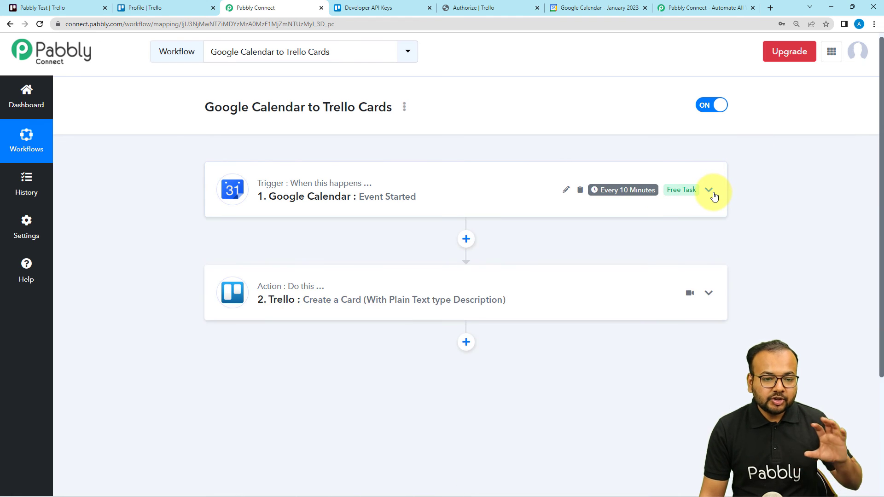